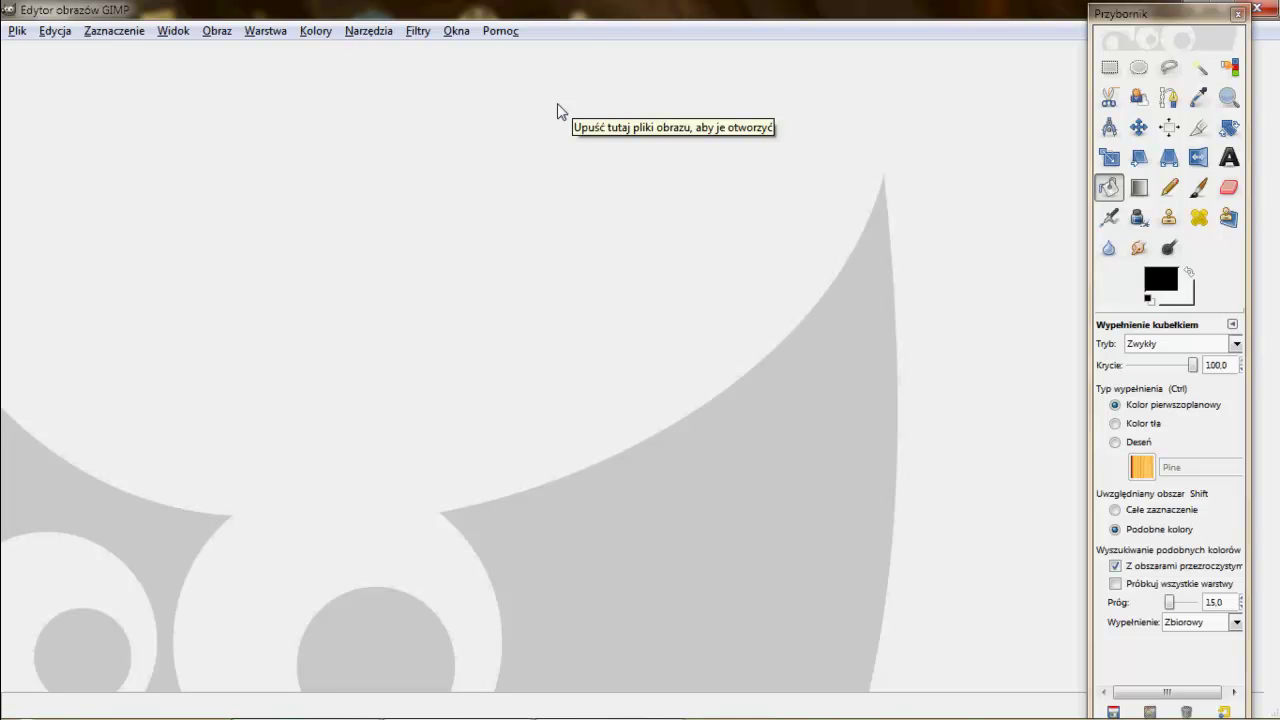
# Create a new 1280×720 px image and fill its canvas with the black foreground colour
pyautogui.click(16, 32)
pyautogui.click(35, 58)
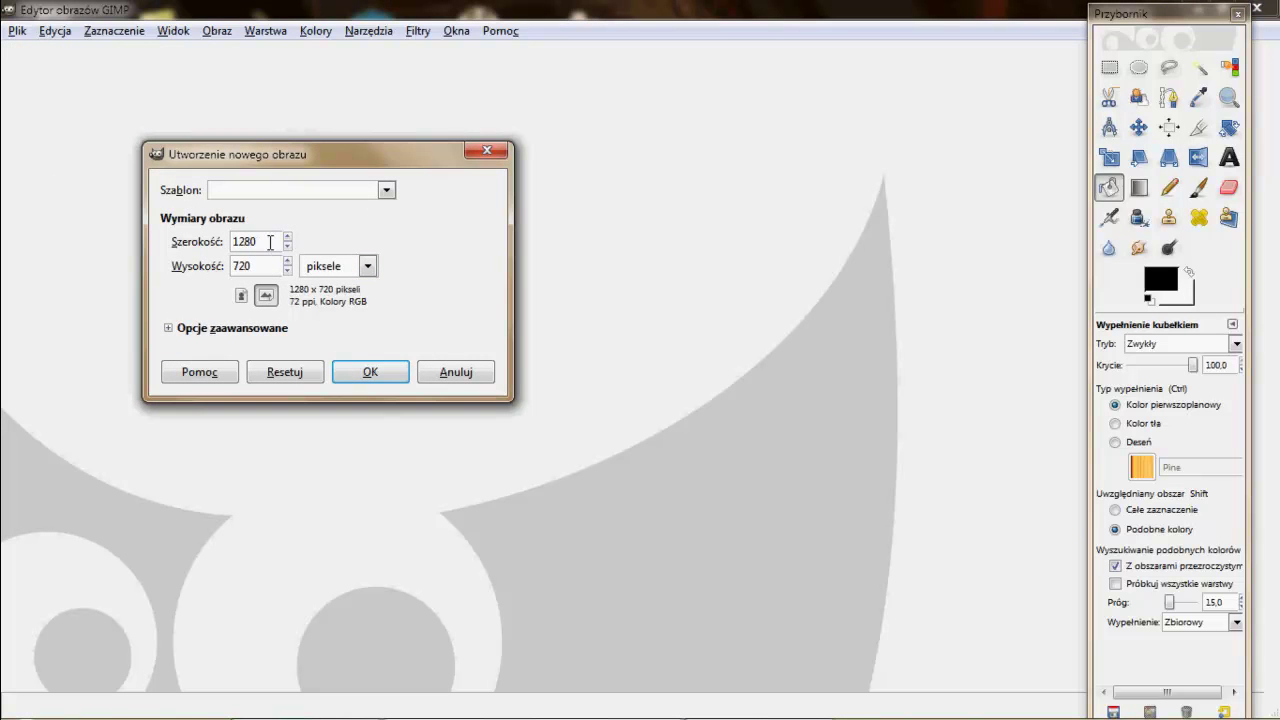
pyautogui.click(363, 375)
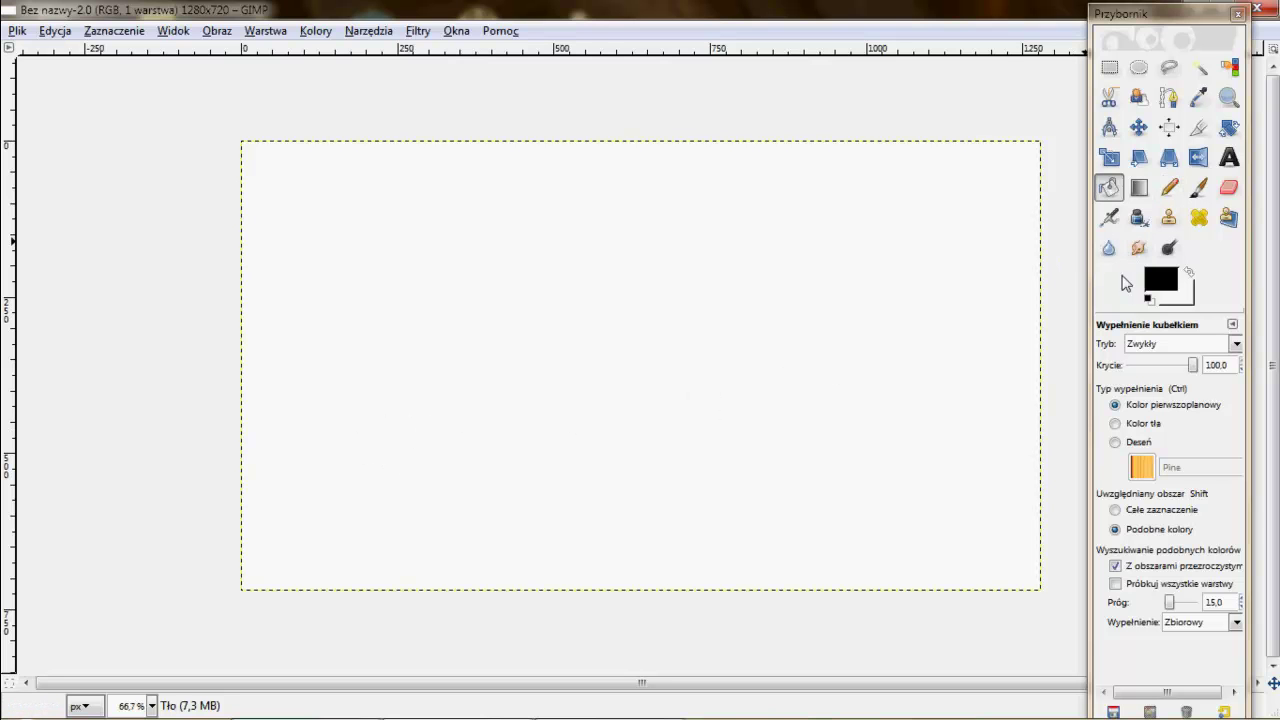
pyautogui.moveTo(1151, 286)
pyautogui.mouseDown()
pyautogui.moveTo(842, 320)
pyautogui.moveTo(860, 315)
pyautogui.mouseUp()
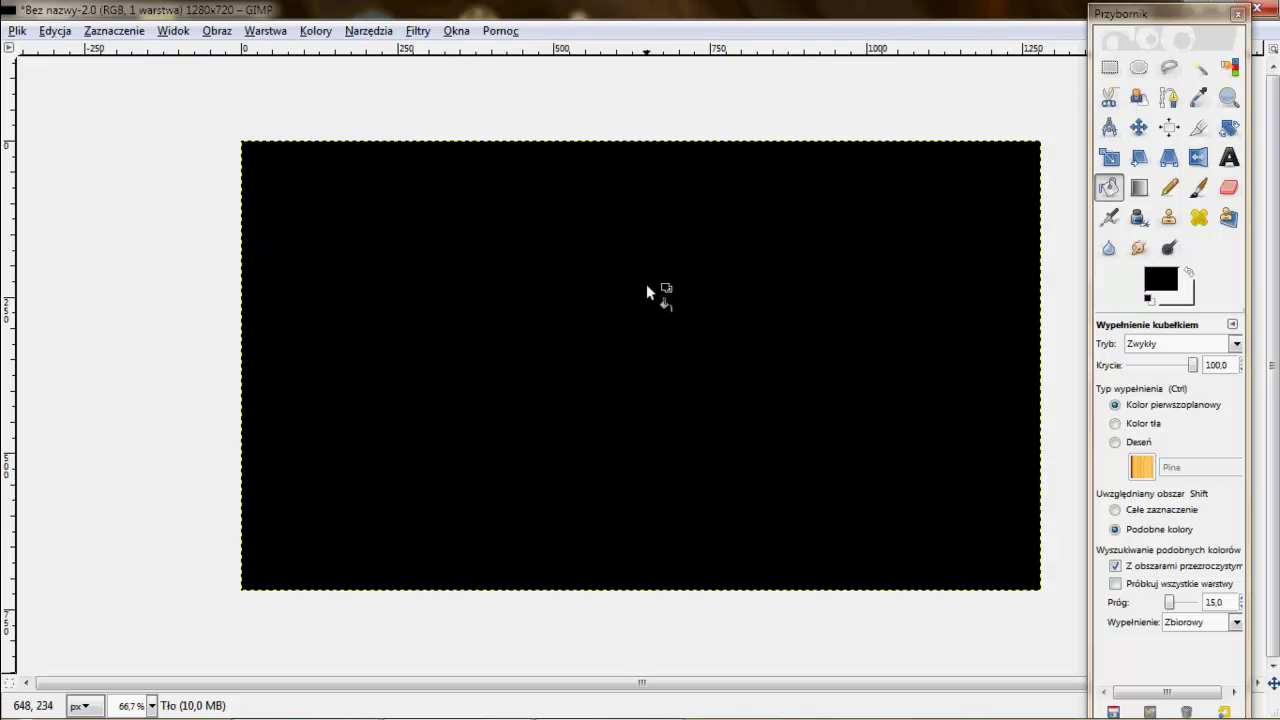
pyautogui.click(410, 33)
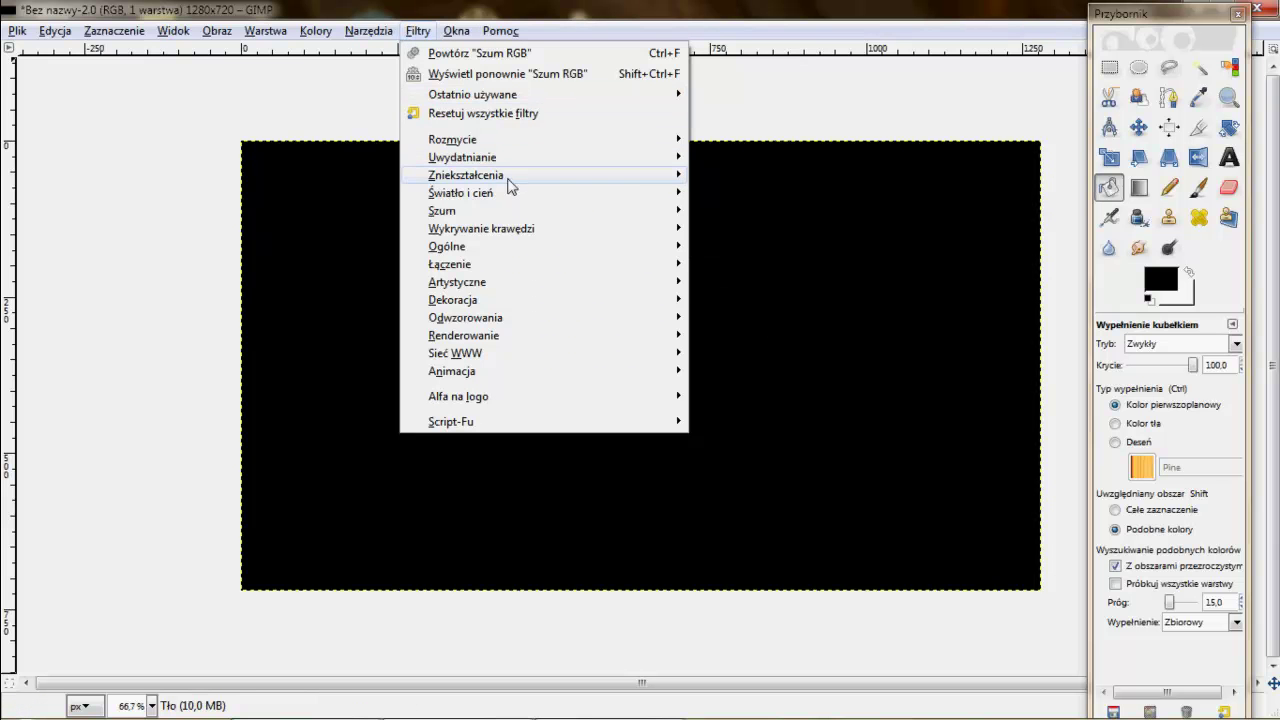
pyautogui.moveTo(442, 210)
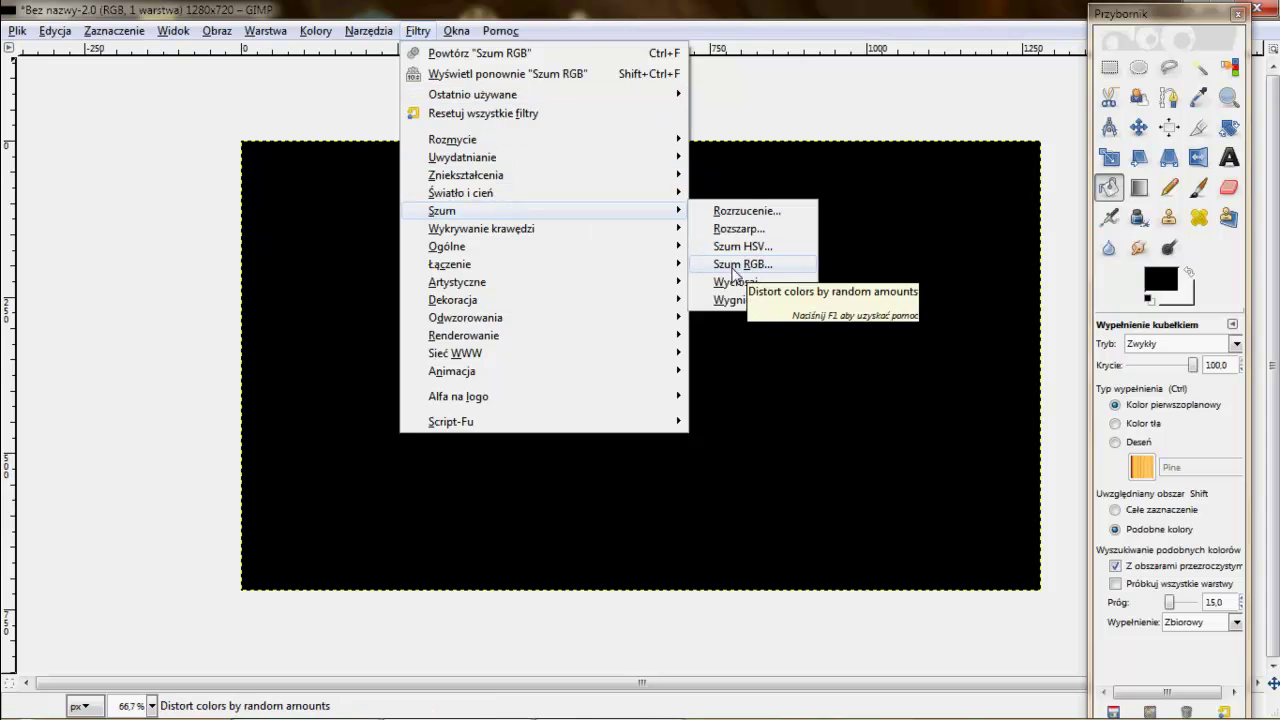
# Cover the black canvas with RGB Noise at 1,00 for red, green and blue
pyautogui.click(738, 264)
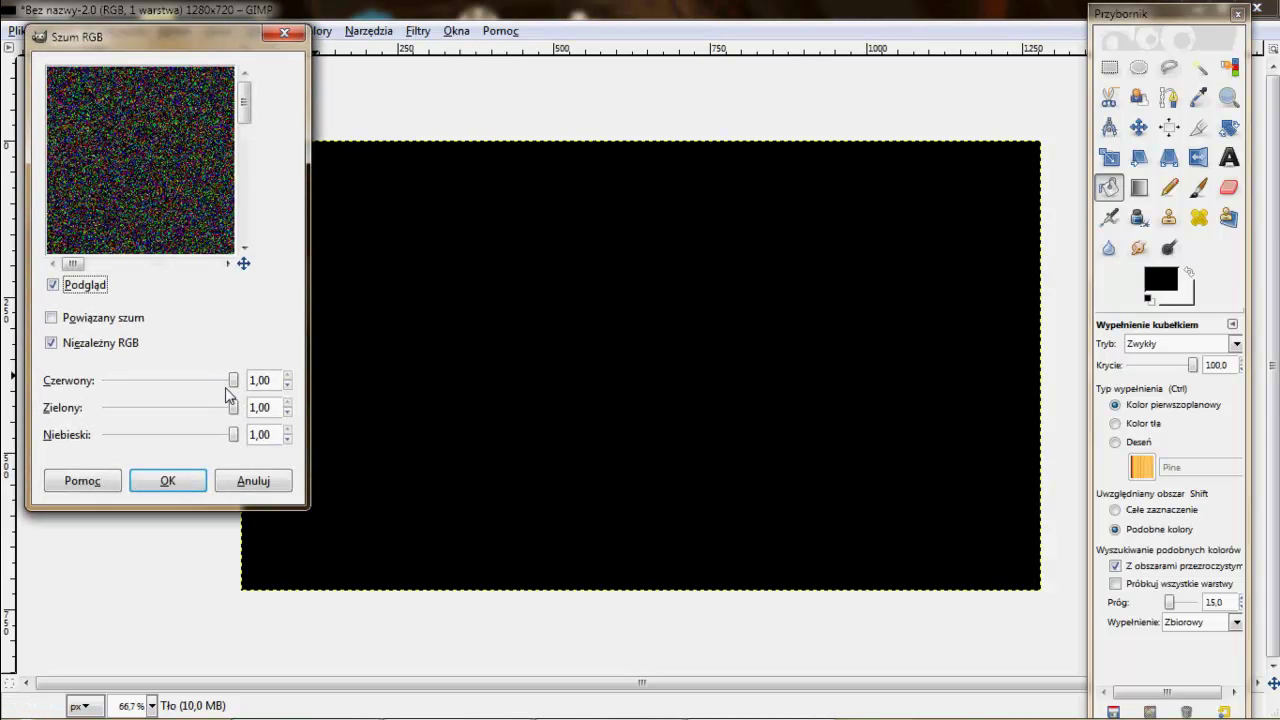
pyautogui.click(194, 482)
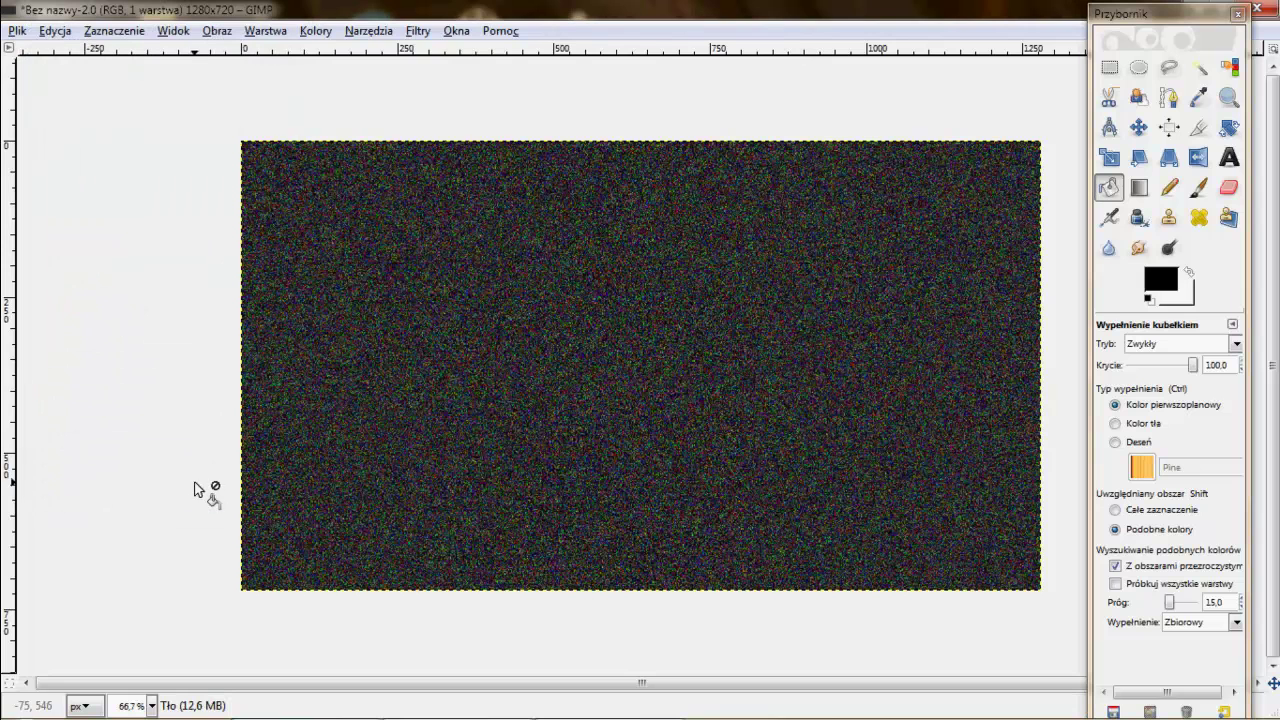
# Desaturate the coloured noise to grey using the Luminosity shade
pyautogui.click(310, 38)
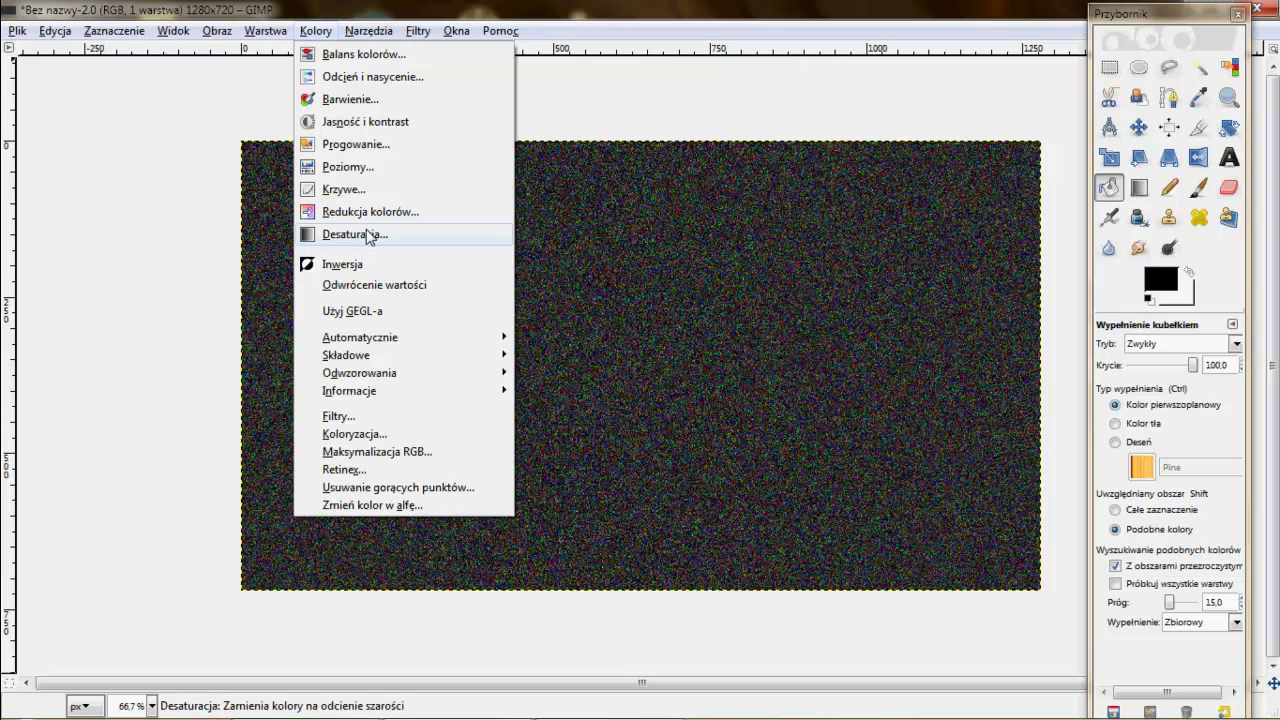
pyautogui.click(369, 236)
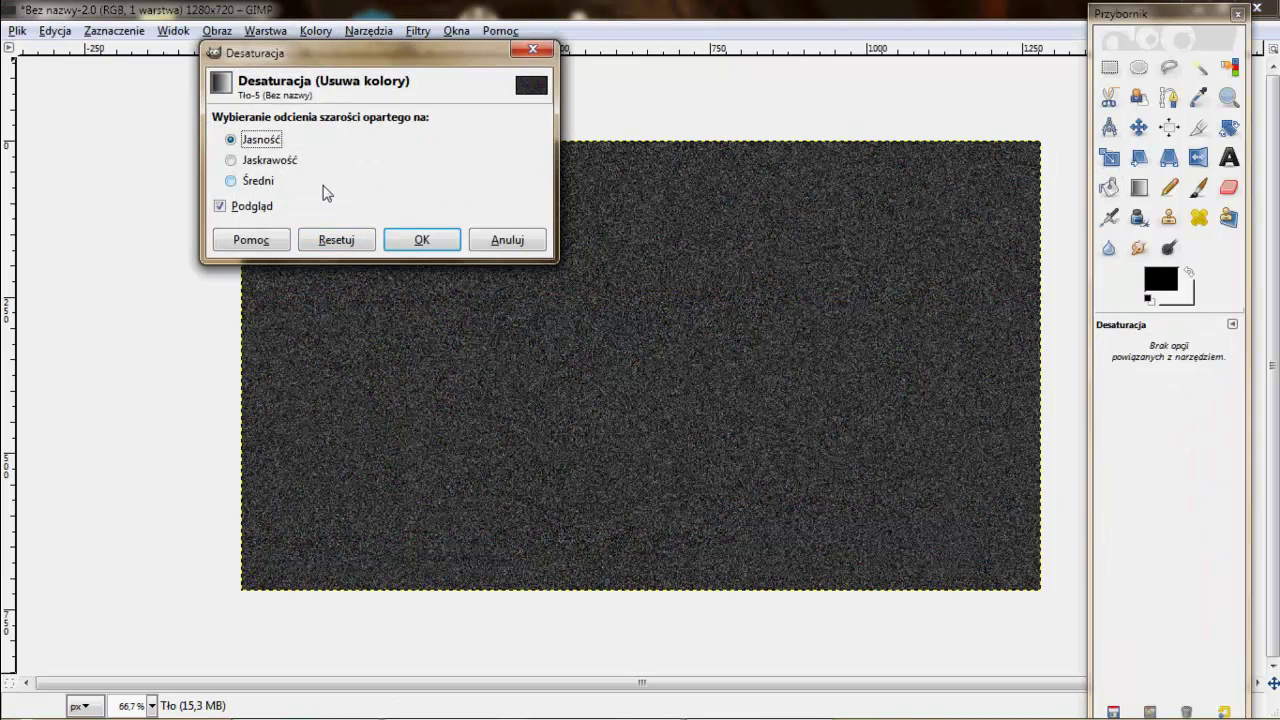
pyautogui.moveTo(319, 61)
pyautogui.mouseDown()
pyautogui.moveTo(201, 93)
pyautogui.moveTo(192, 84)
pyautogui.mouseUp()
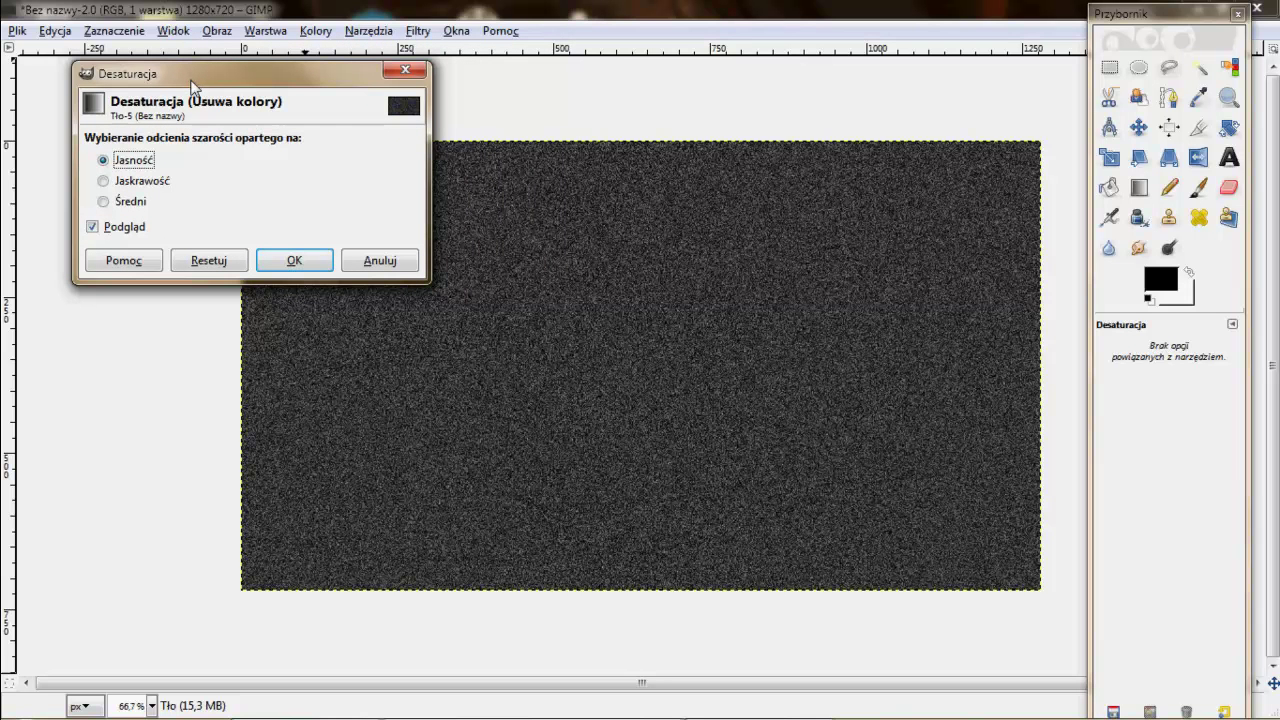
pyautogui.click(160, 184)
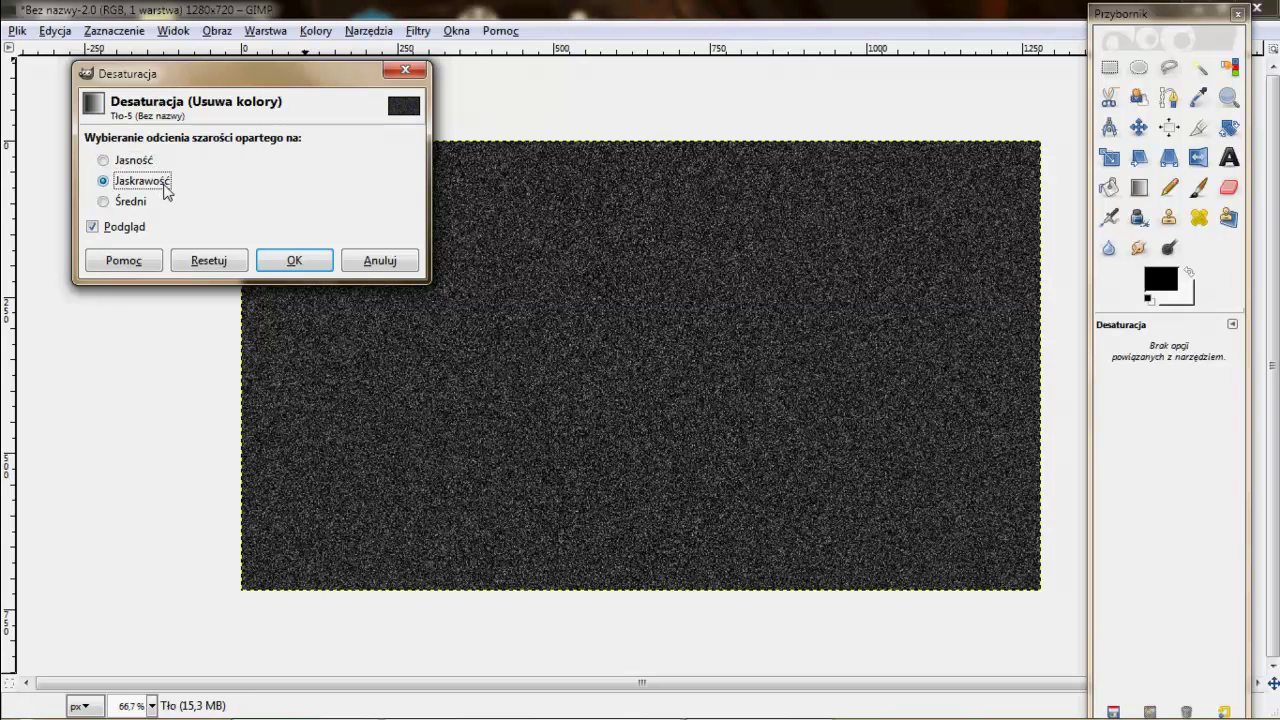
pyautogui.click(290, 262)
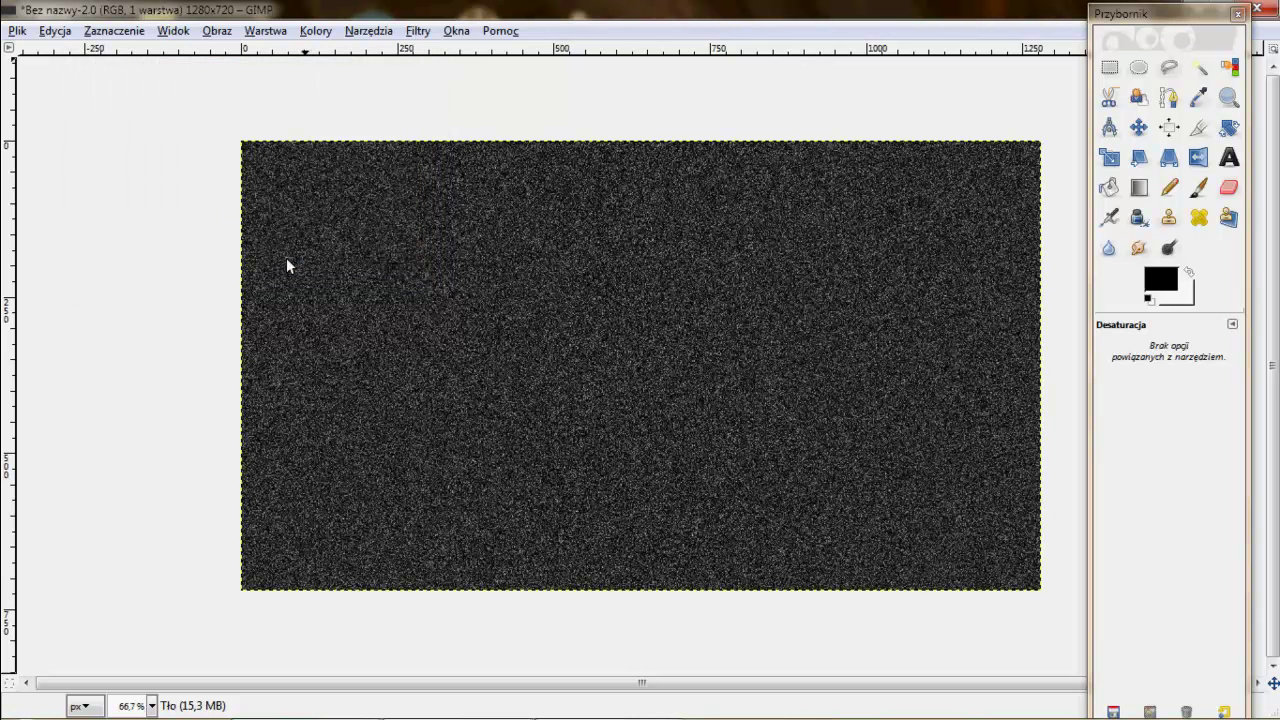
# Apply a linear motion blur of length 256 at 180° to the grey noise
pyautogui.click(418, 31)
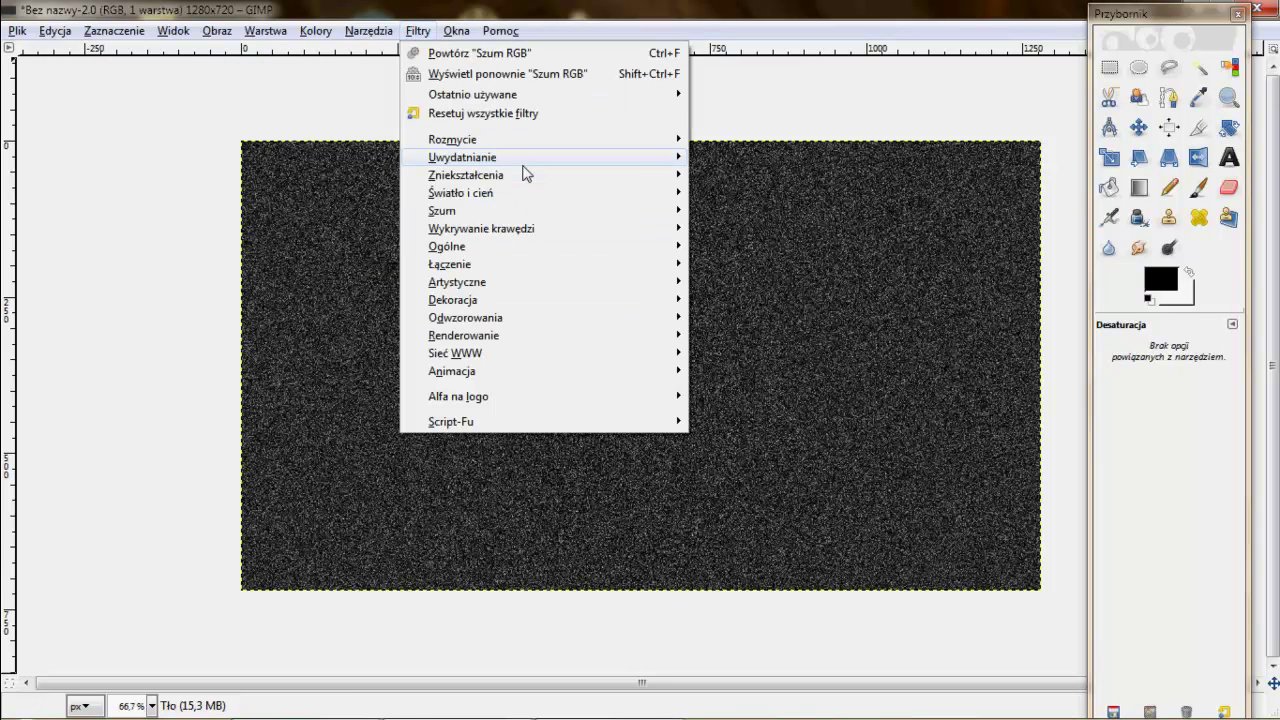
pyautogui.moveTo(452, 139)
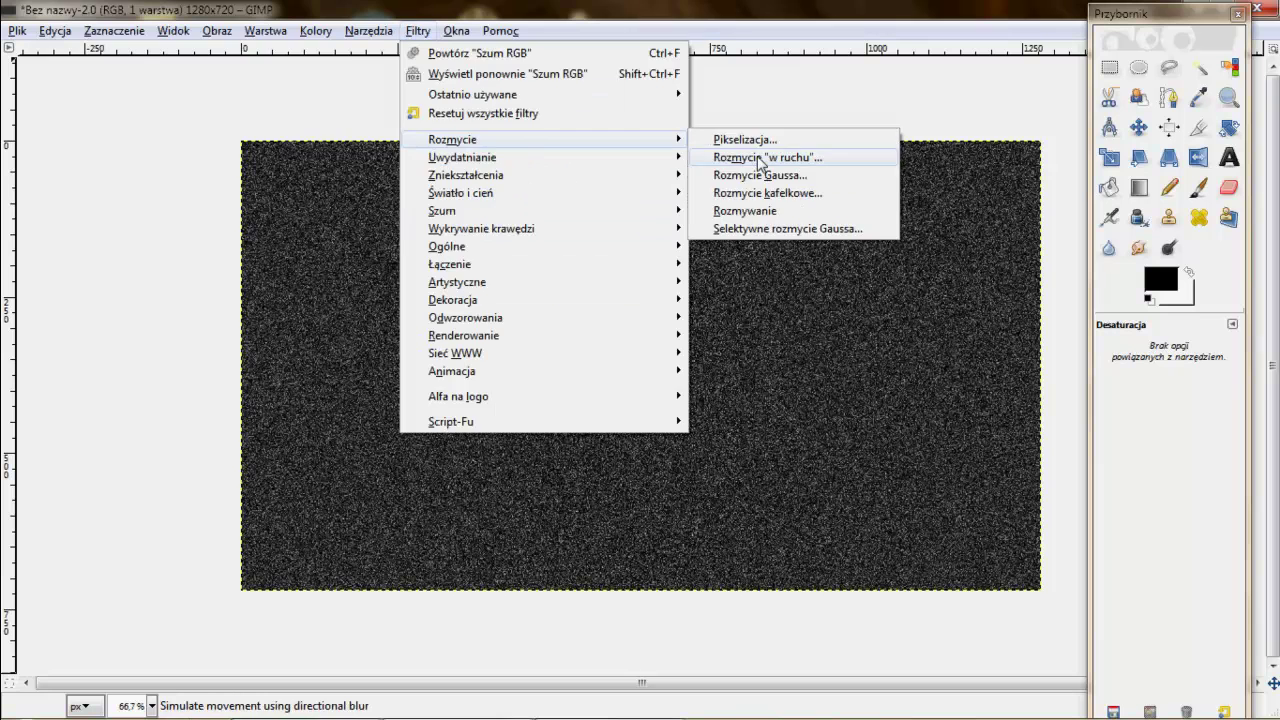
pyautogui.click(758, 158)
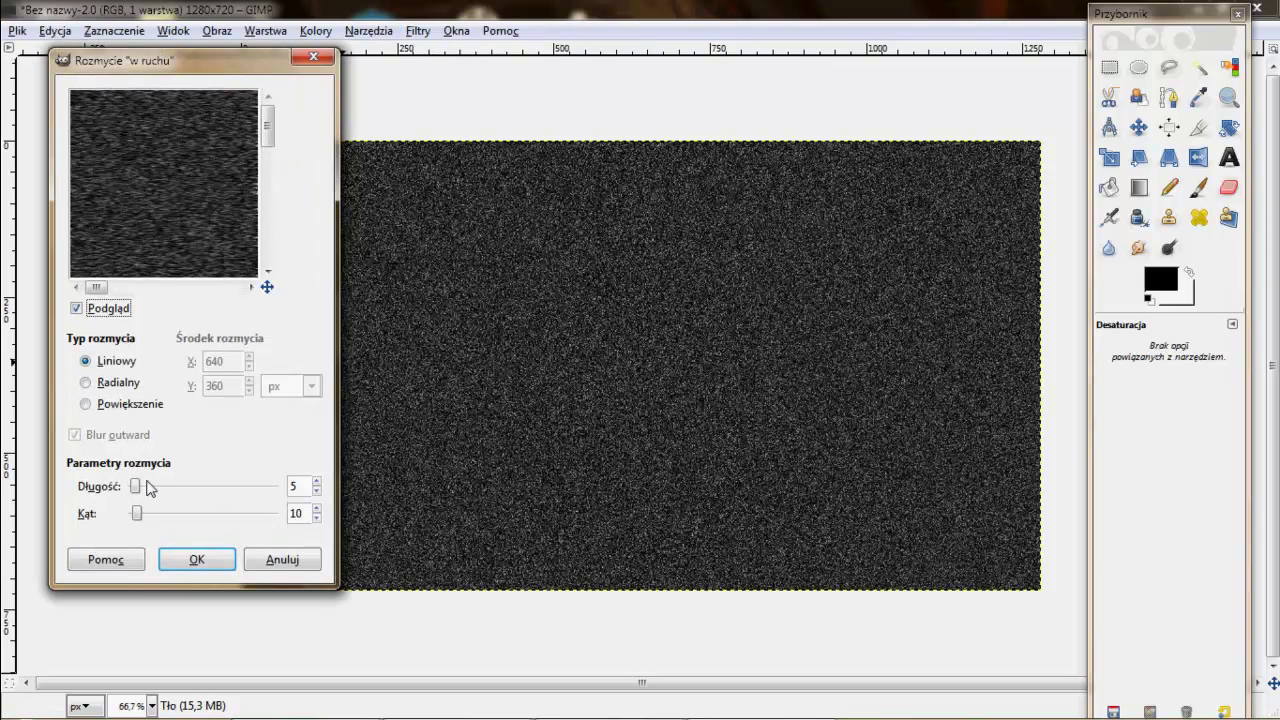
pyautogui.moveTo(135, 486); pyautogui.dragTo(302, 484)
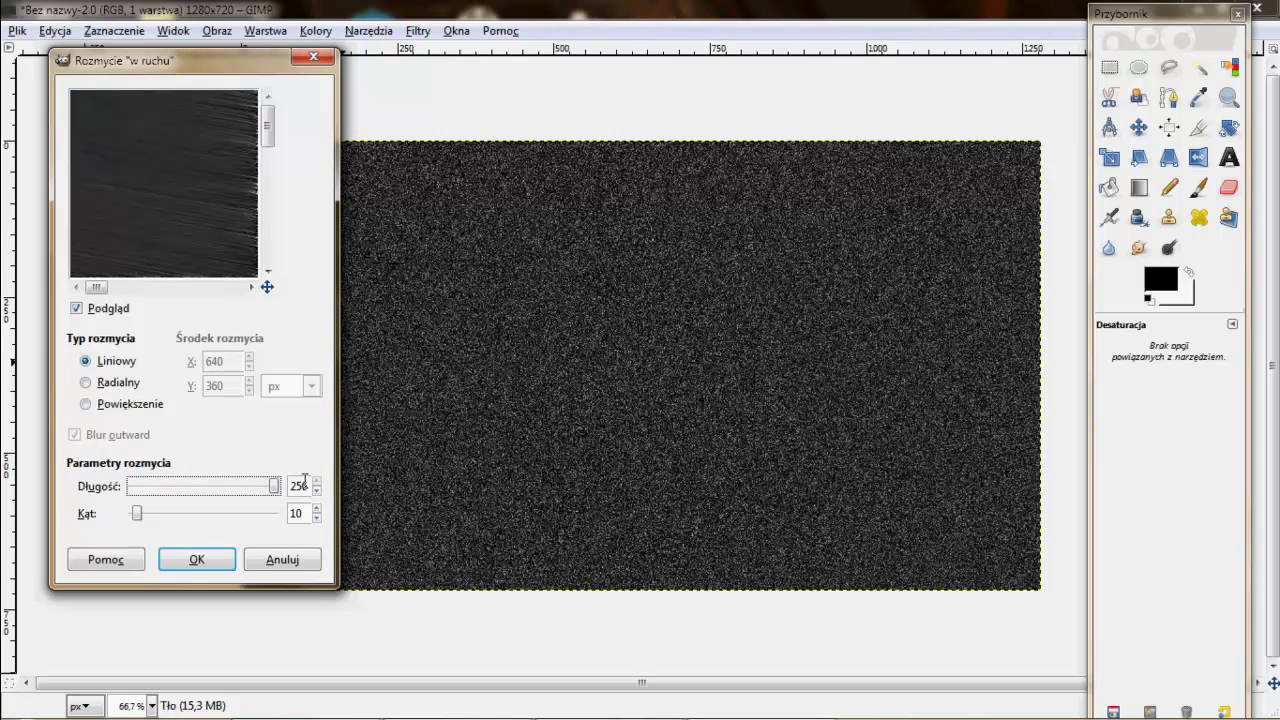
pyautogui.doubleClick(302, 513)
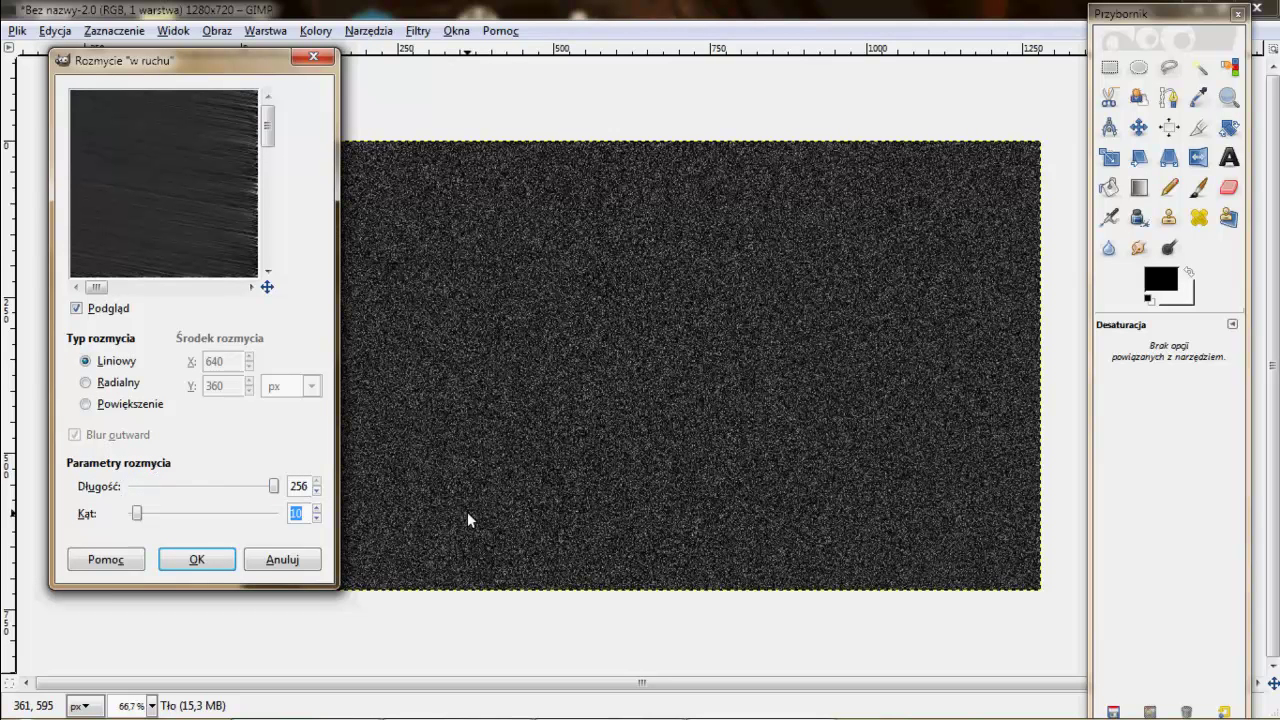
pyautogui.write('270')
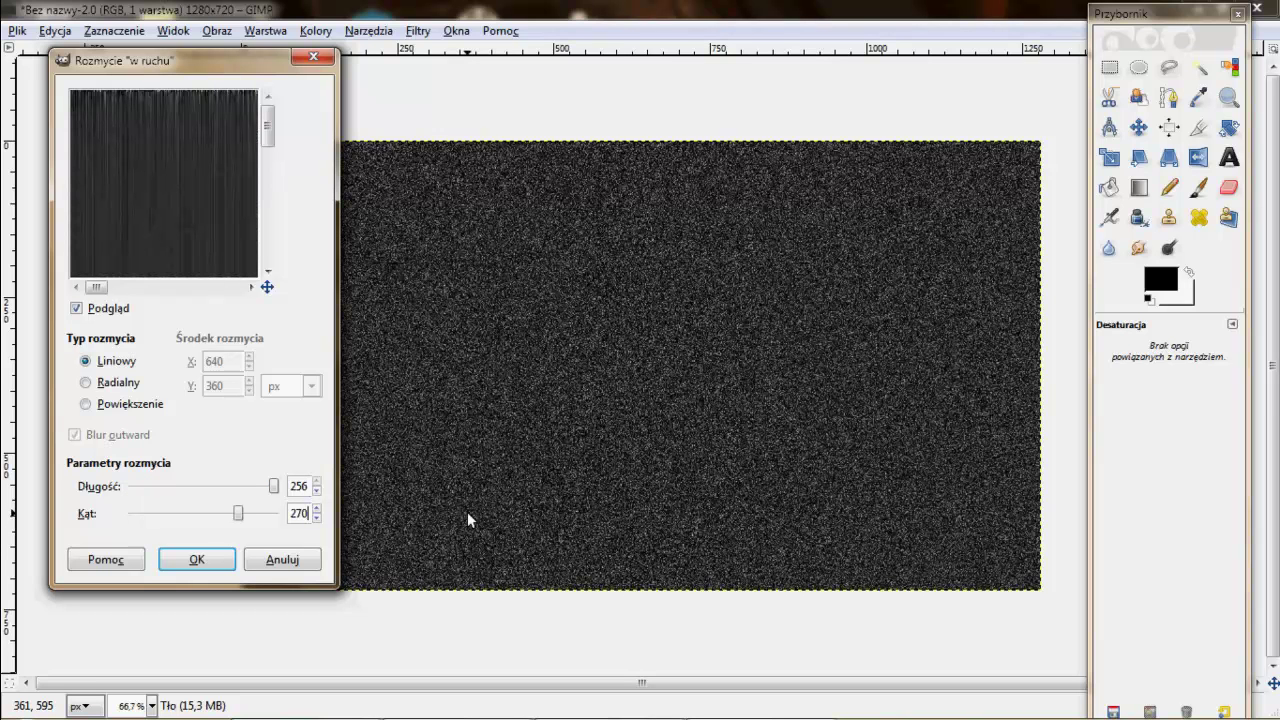
pyautogui.press('BackSpace')
pyautogui.press('BackSpace')
pyautogui.press('BackSpace')
pyautogui.write('1')
pyautogui.write('80')
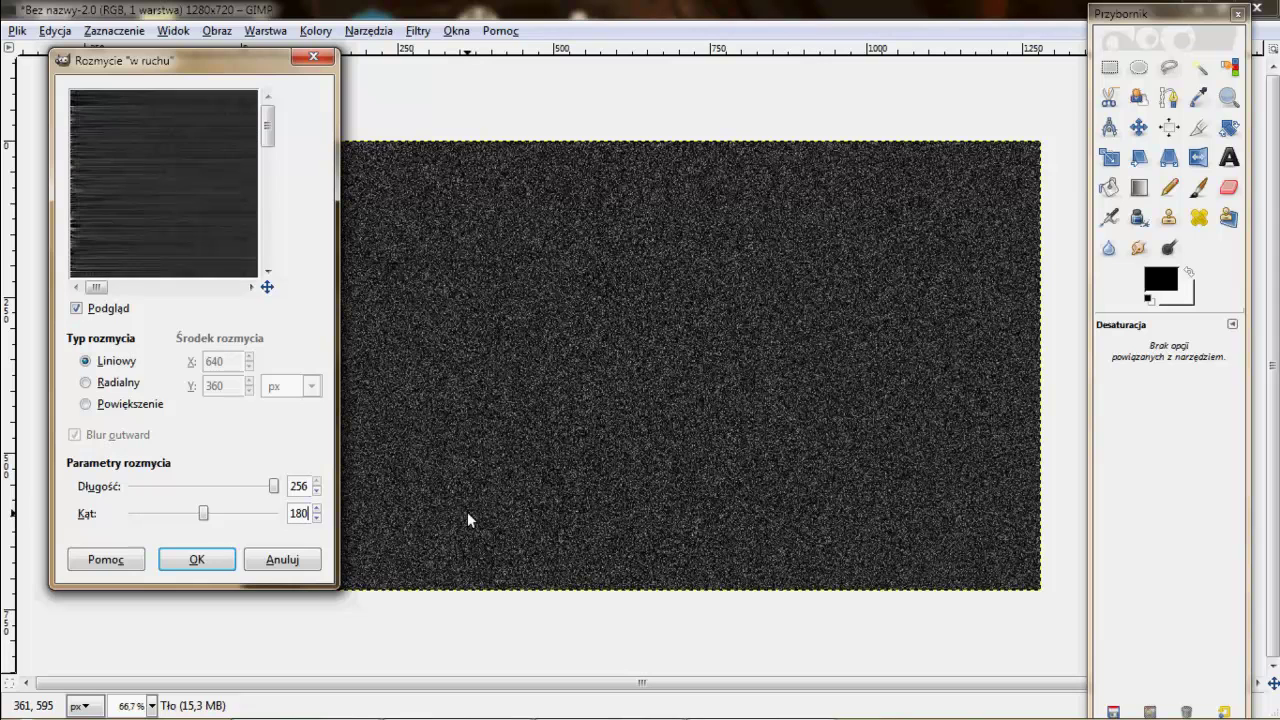
pyautogui.click(178, 559)
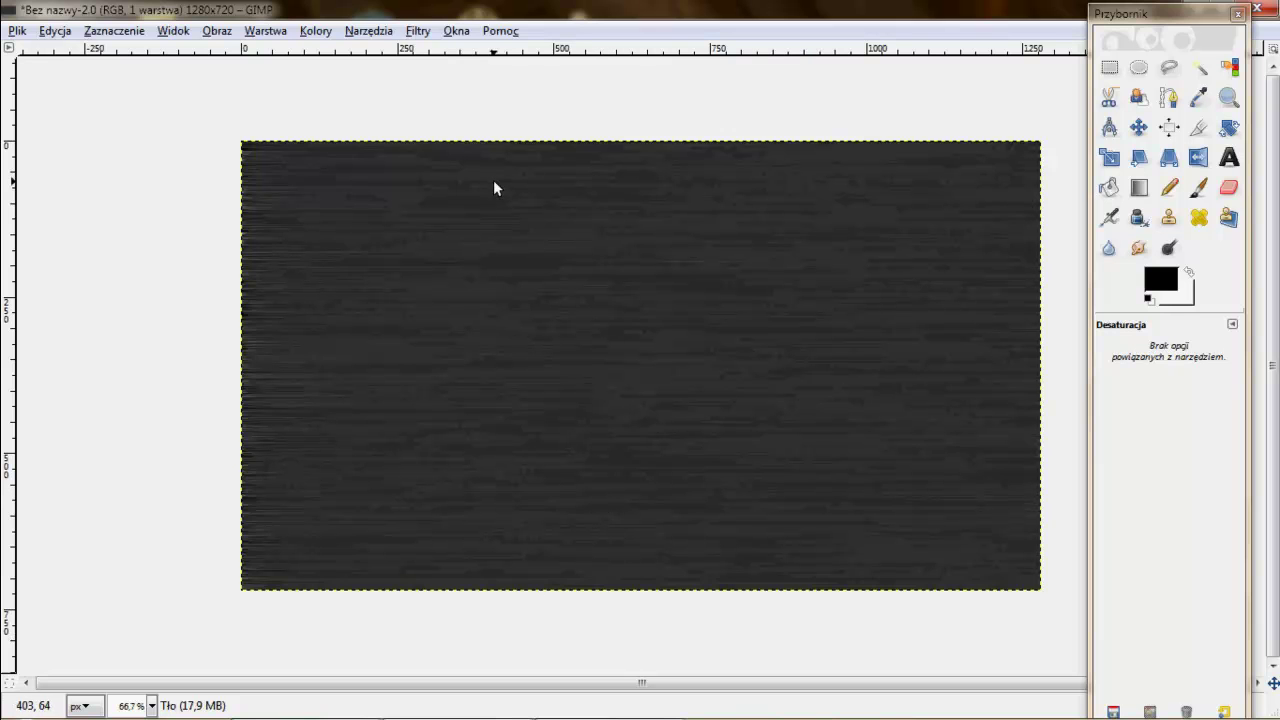
# Flip the streaked layer horizontally and repeat the last motion blur on it
pyautogui.click(1199, 157)
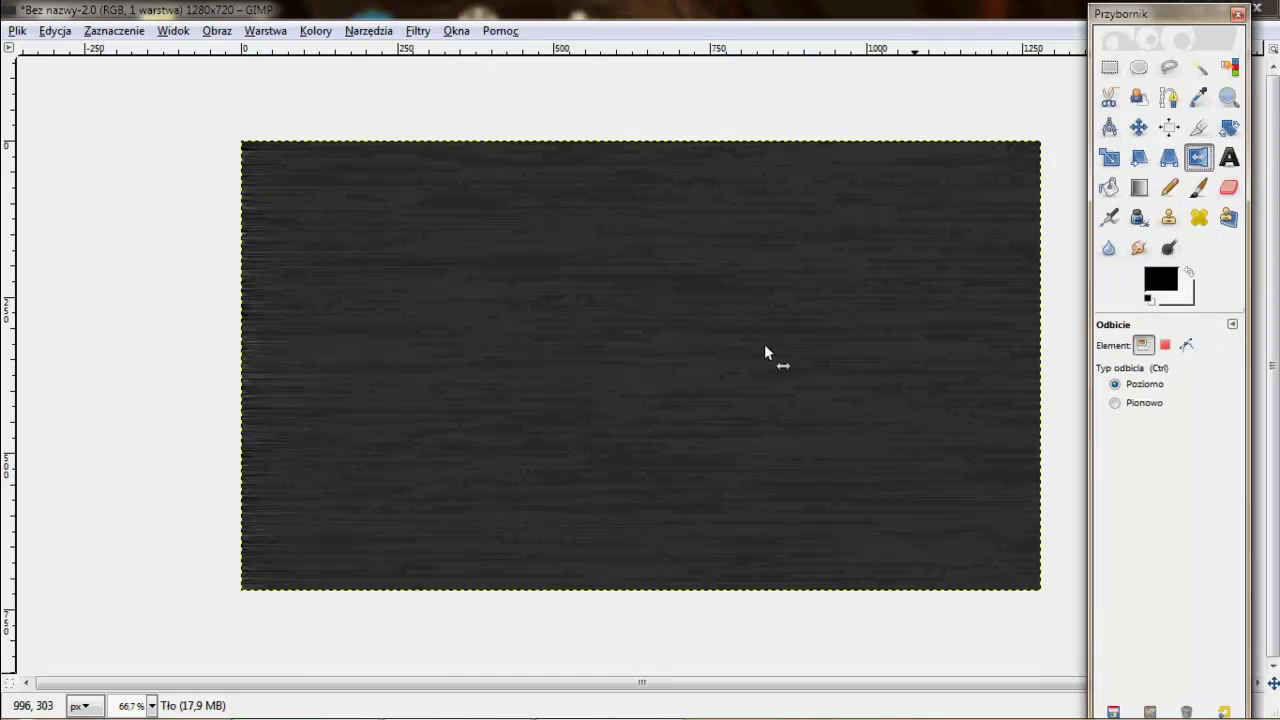
pyautogui.click(647, 352)
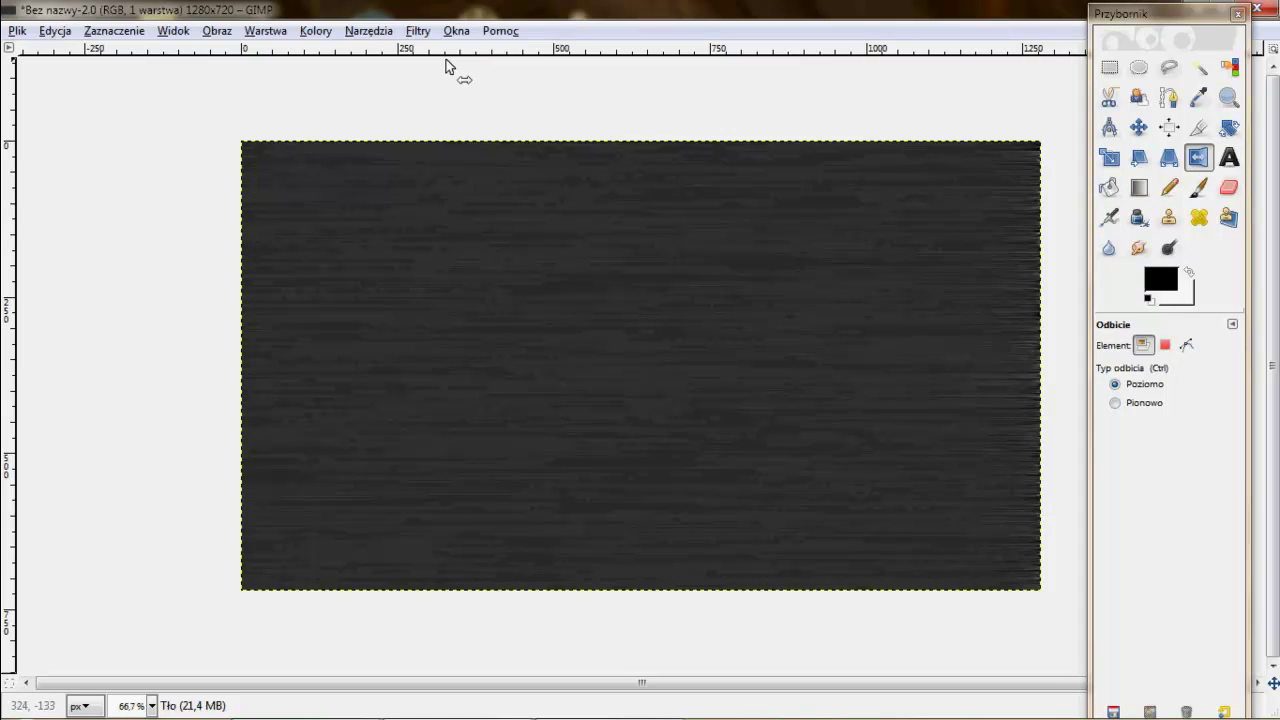
pyautogui.click(418, 30)
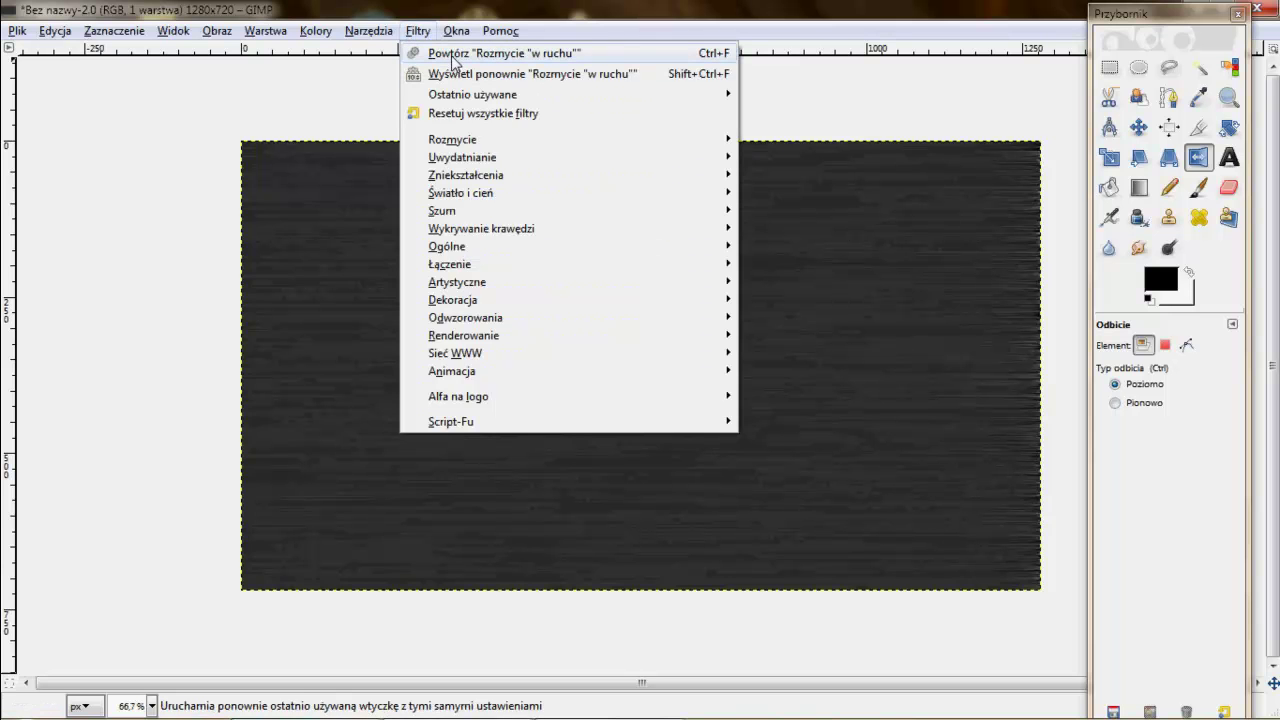
pyautogui.click(455, 55)
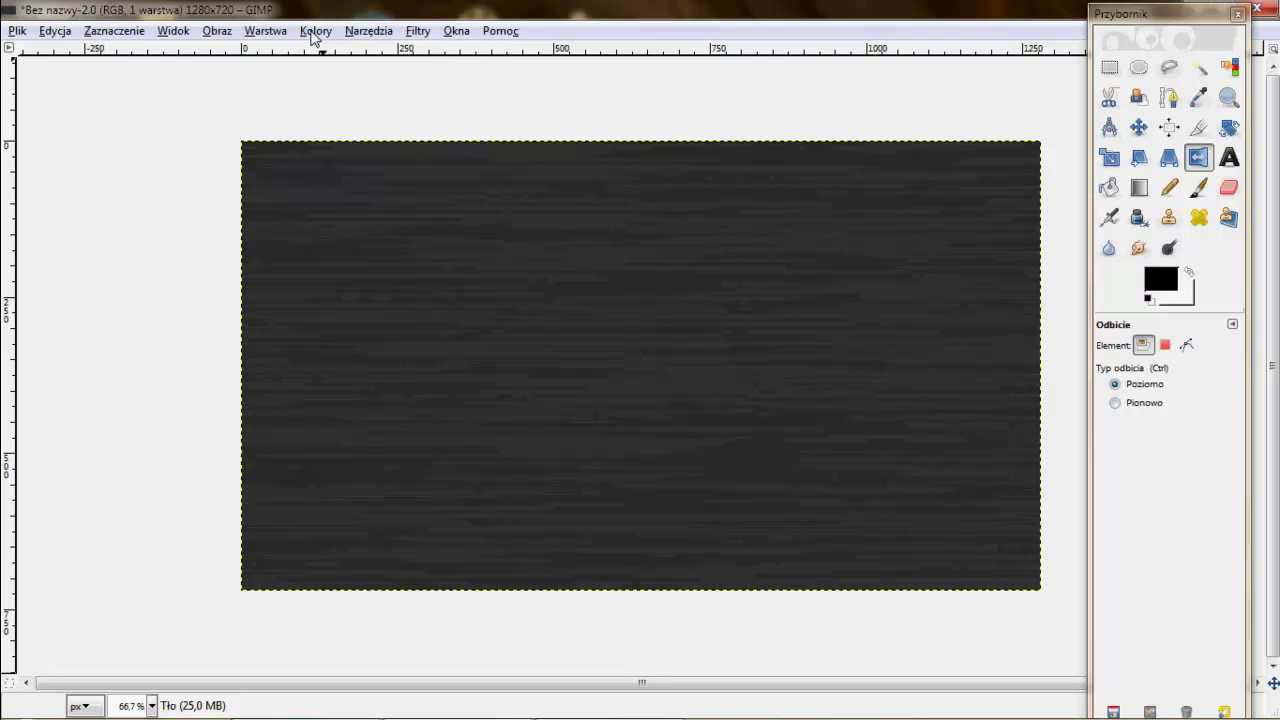
# Shift the texture's hue toward red and then yellow in Filter Pack for a brown tint
pyautogui.click(314, 35)
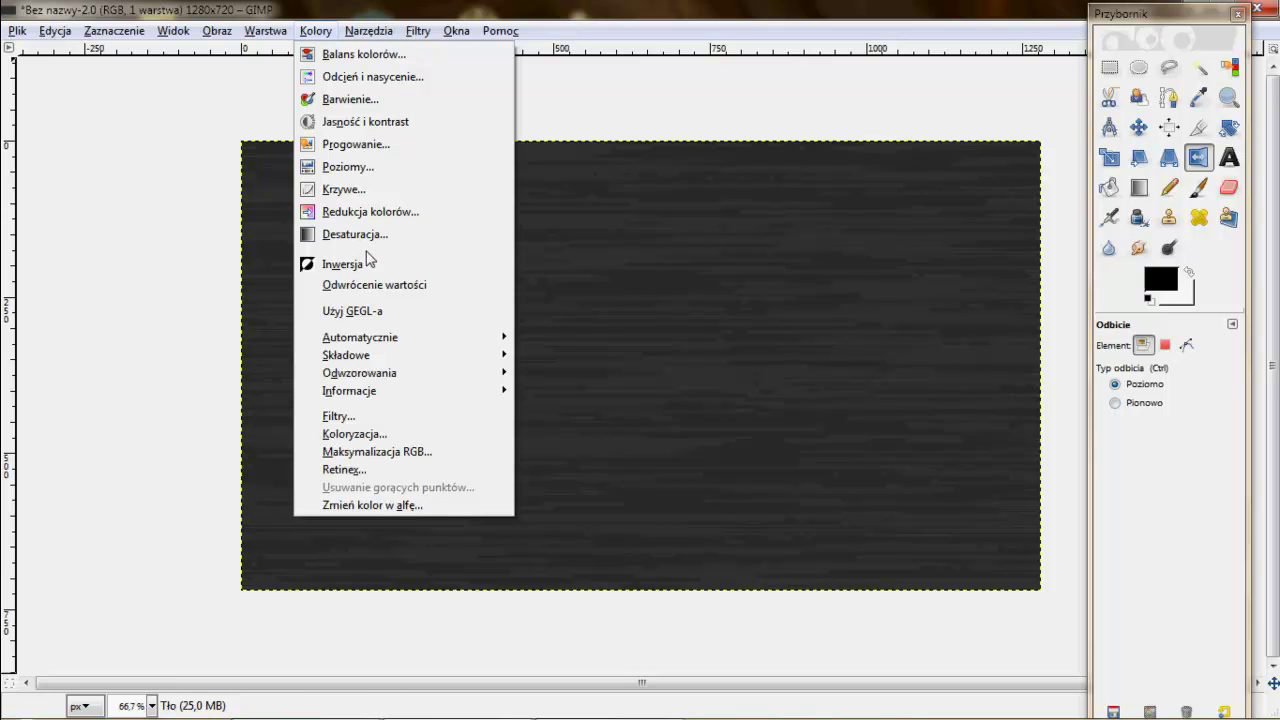
pyautogui.click(363, 420)
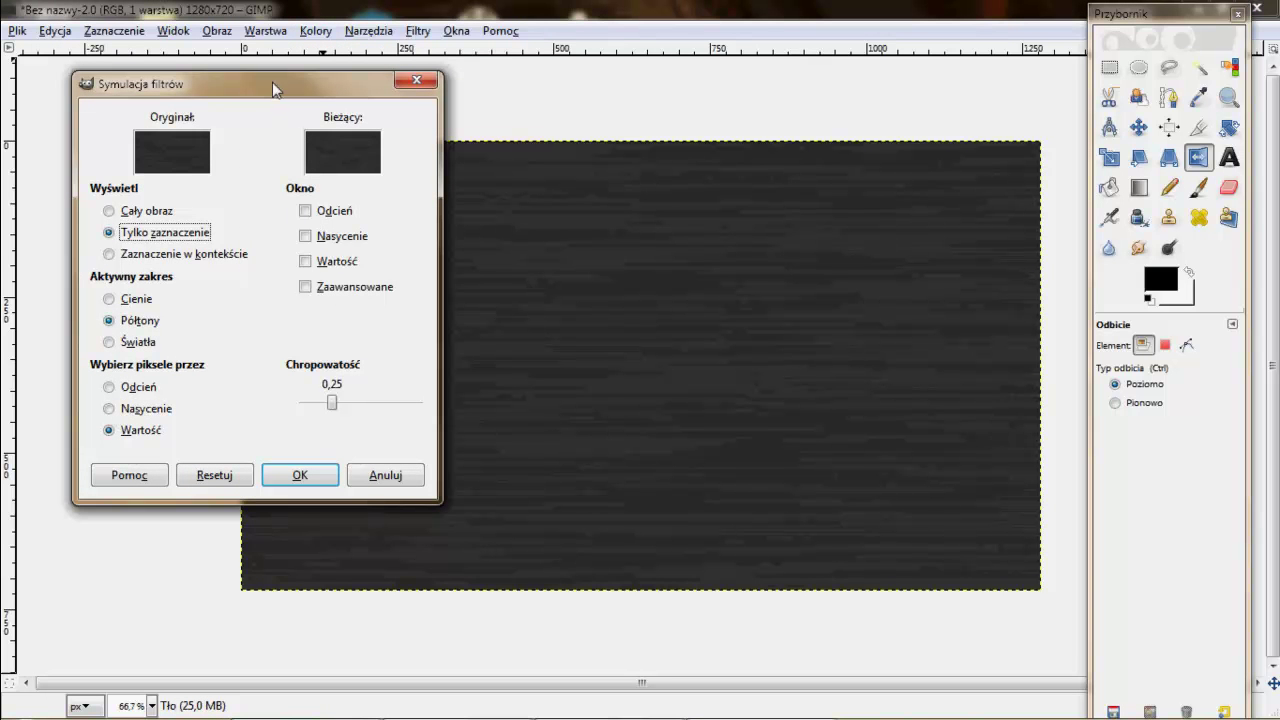
pyautogui.click(416, 80)
pyautogui.click(300, 34)
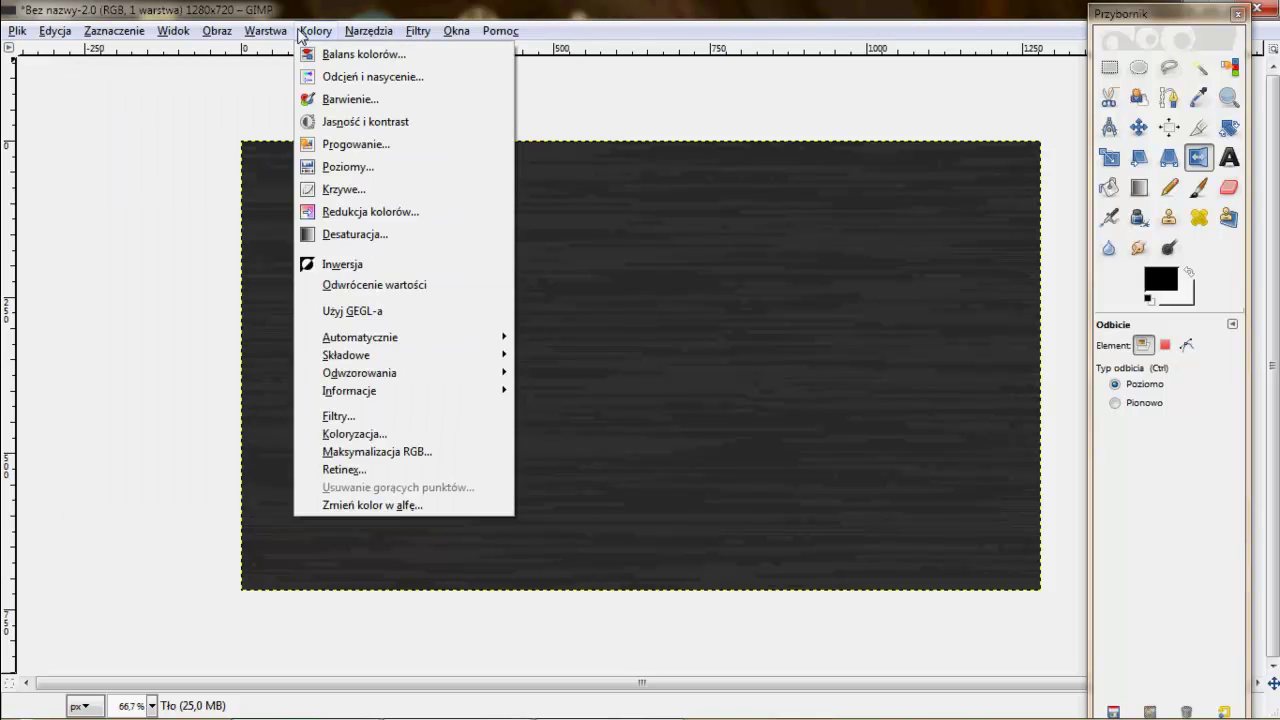
pyautogui.click(358, 418)
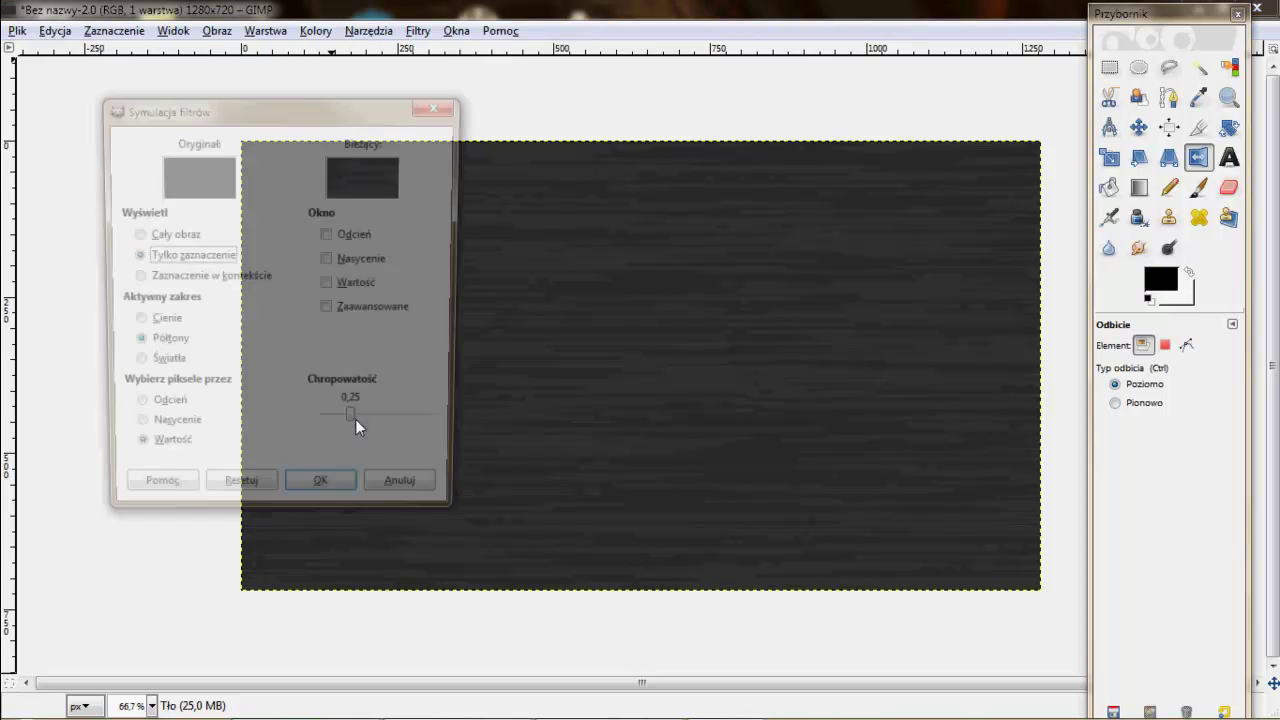
pyautogui.click(340, 236)
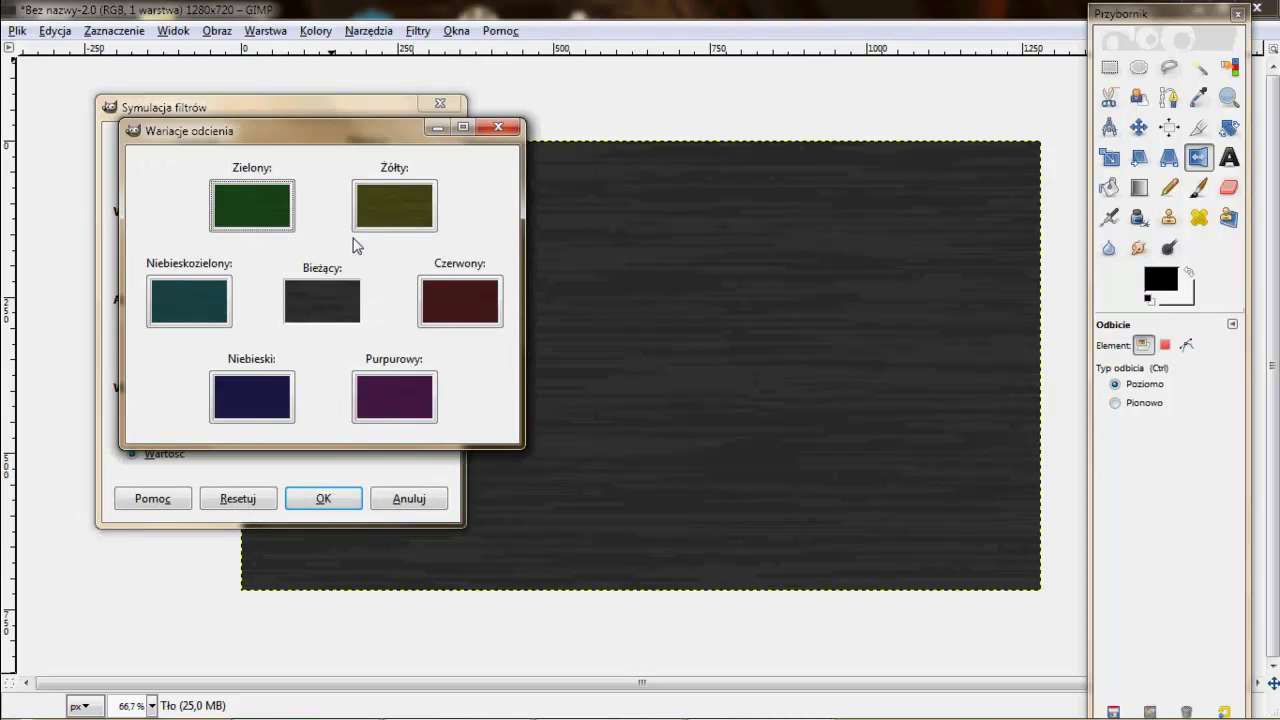
pyautogui.click(446, 313)
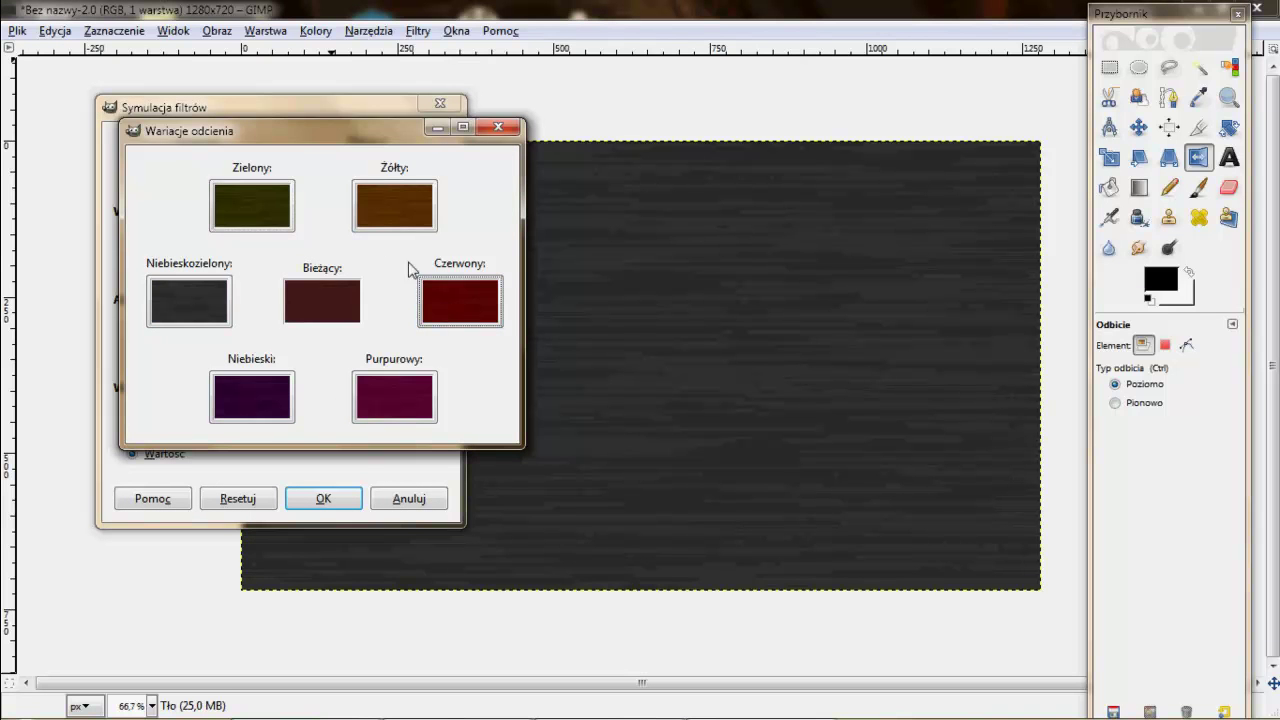
pyautogui.click(398, 228)
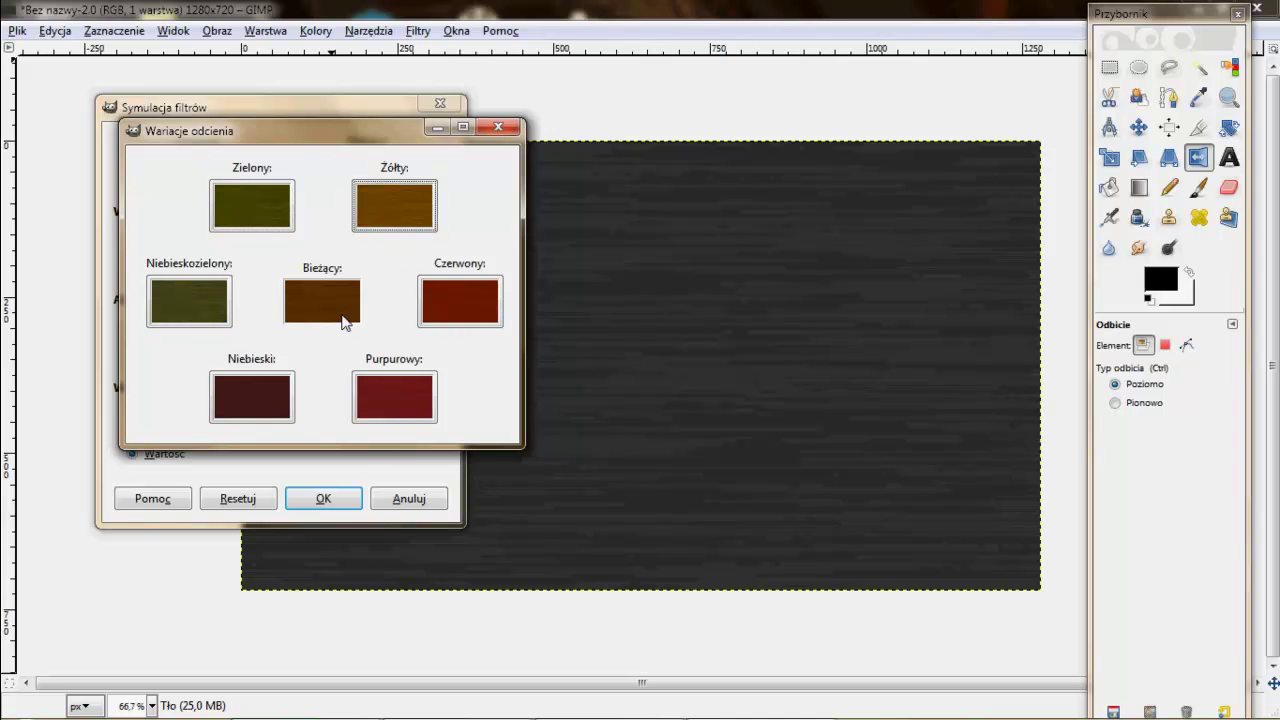
pyautogui.click(498, 127)
# Lighten the brown tint two steps with Filter Pack's Lighter value and apply it
pyautogui.click(388, 265)
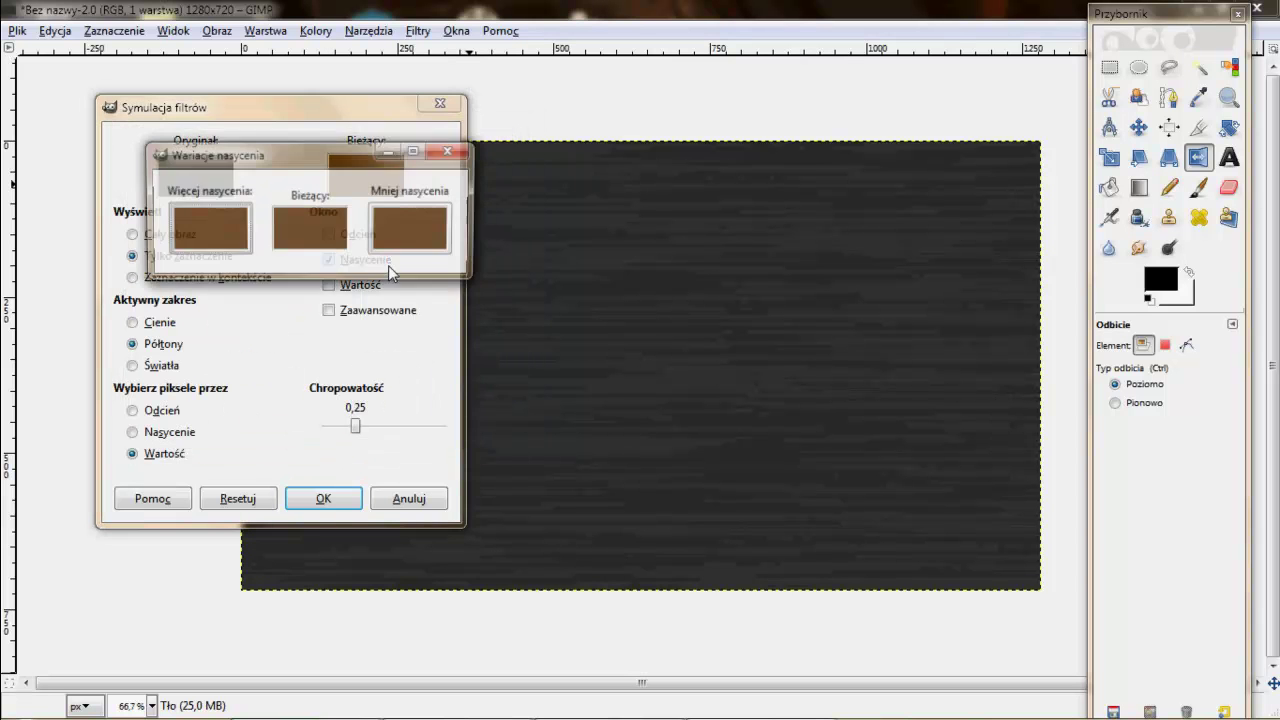
pyautogui.click(451, 157)
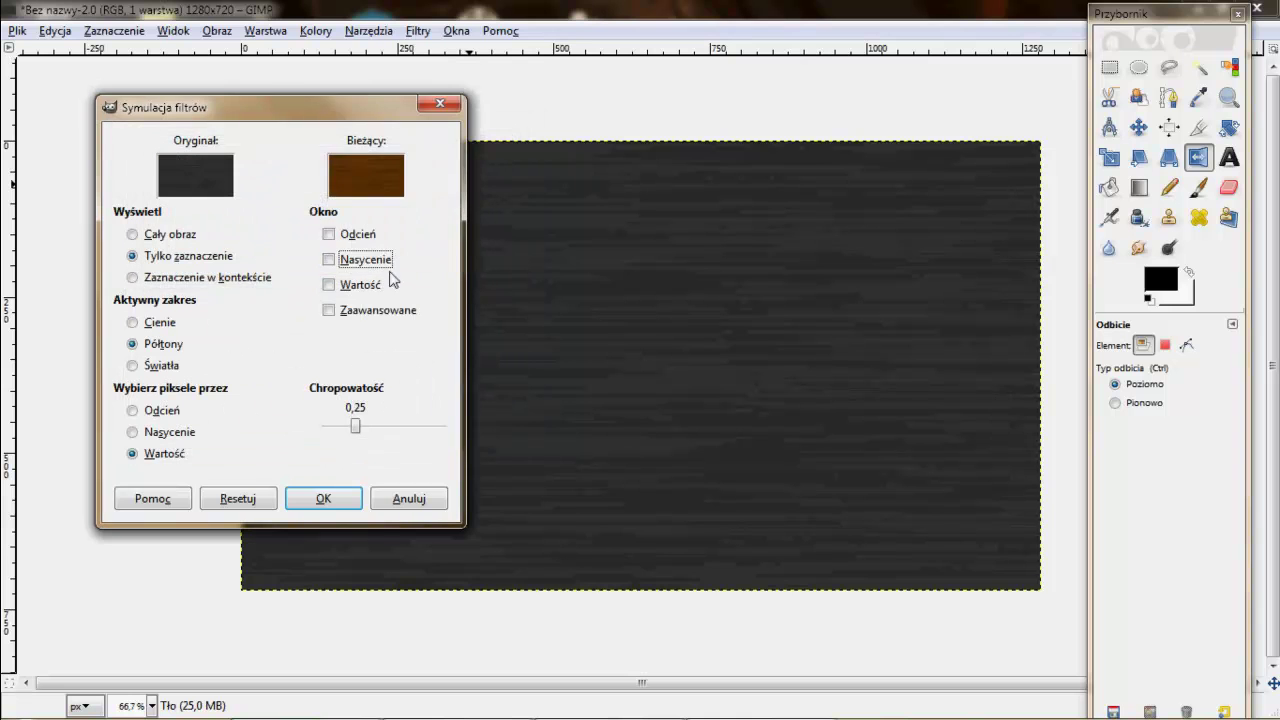
pyautogui.click(376, 286)
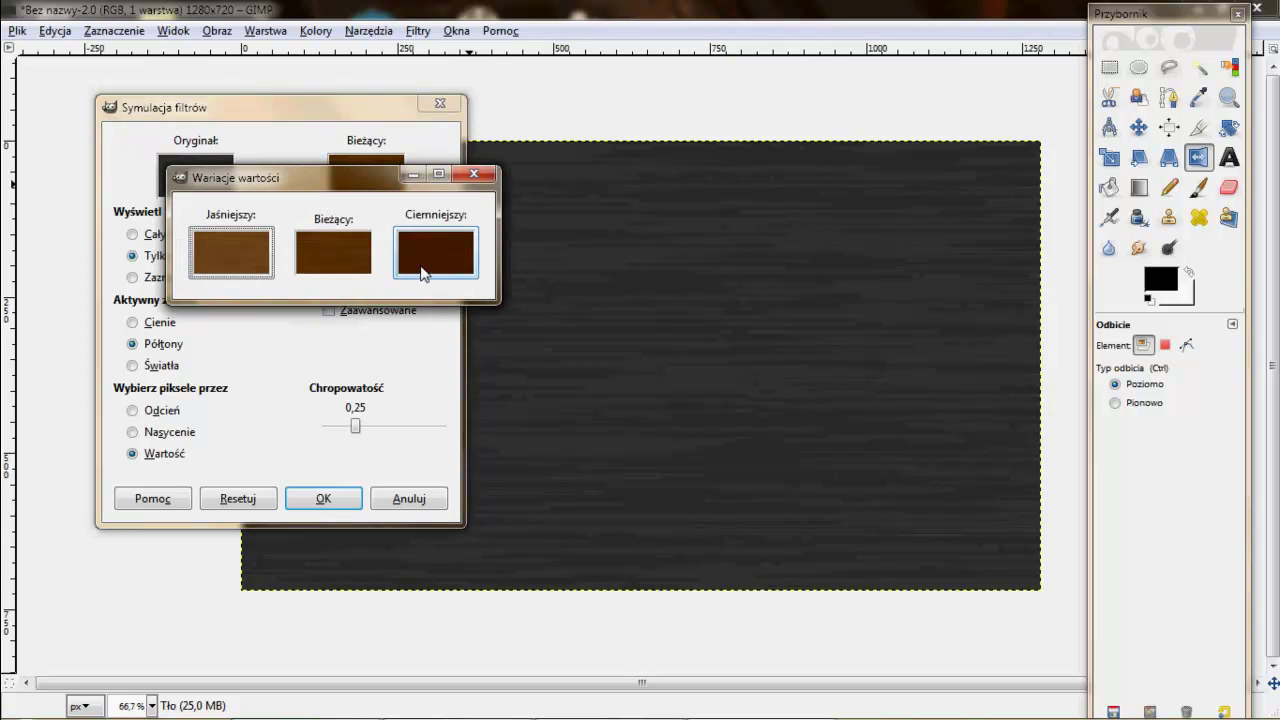
pyautogui.click(262, 257)
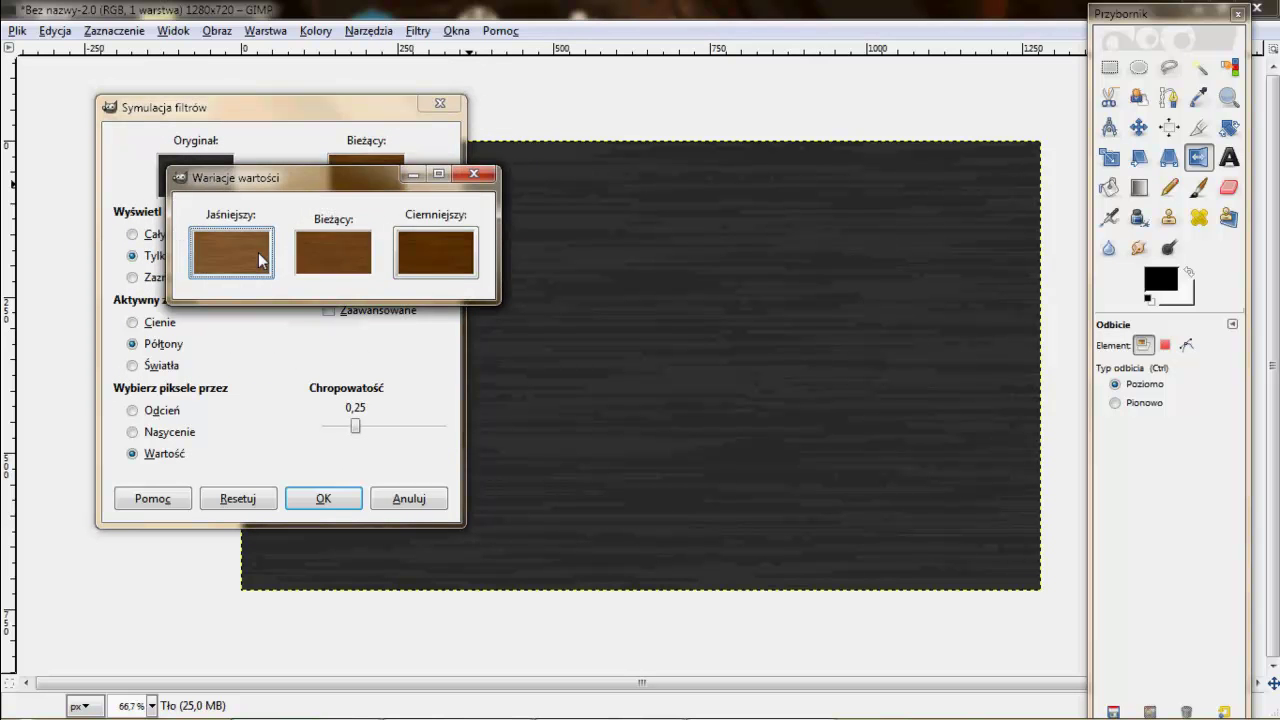
pyautogui.click(268, 250)
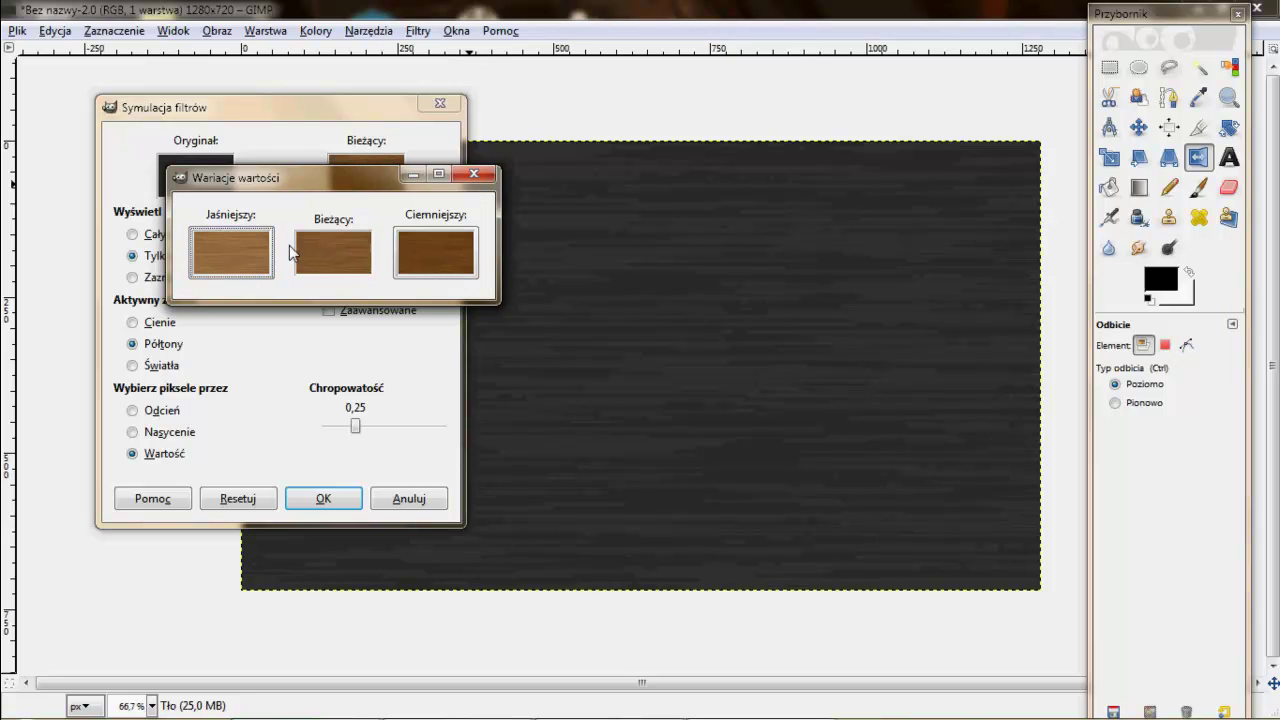
pyautogui.click(472, 180)
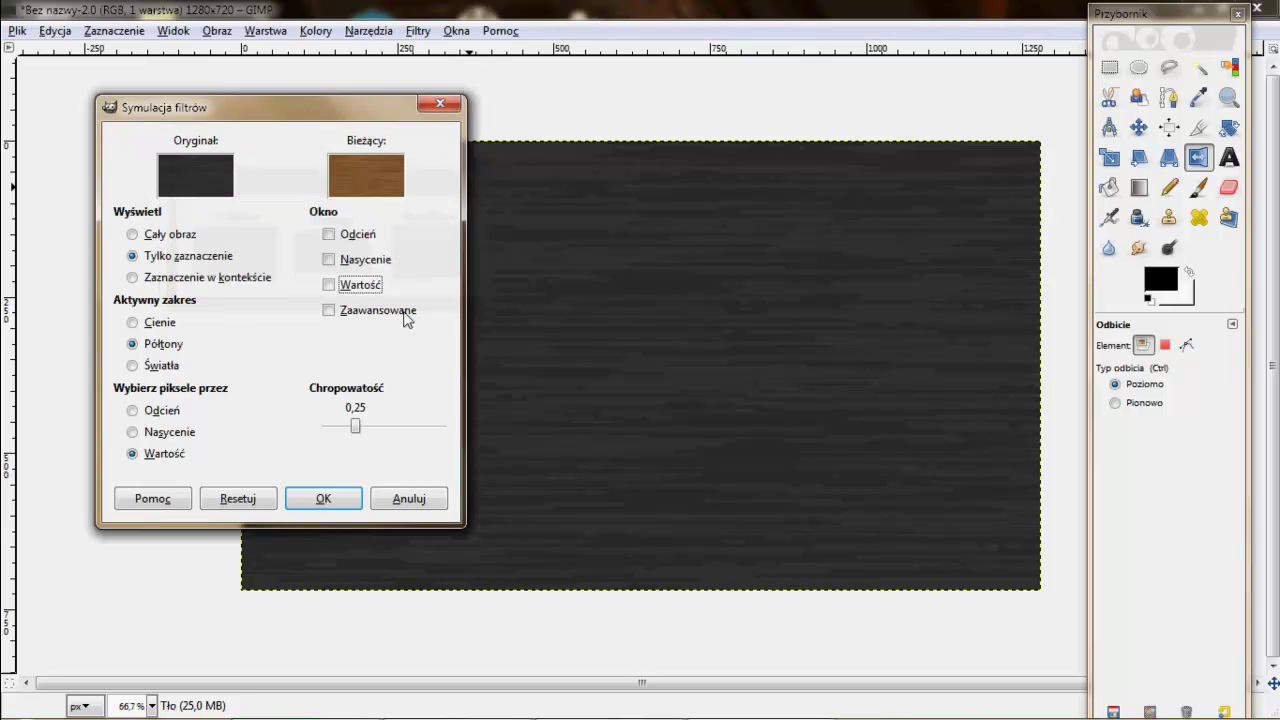
pyautogui.click(323, 497)
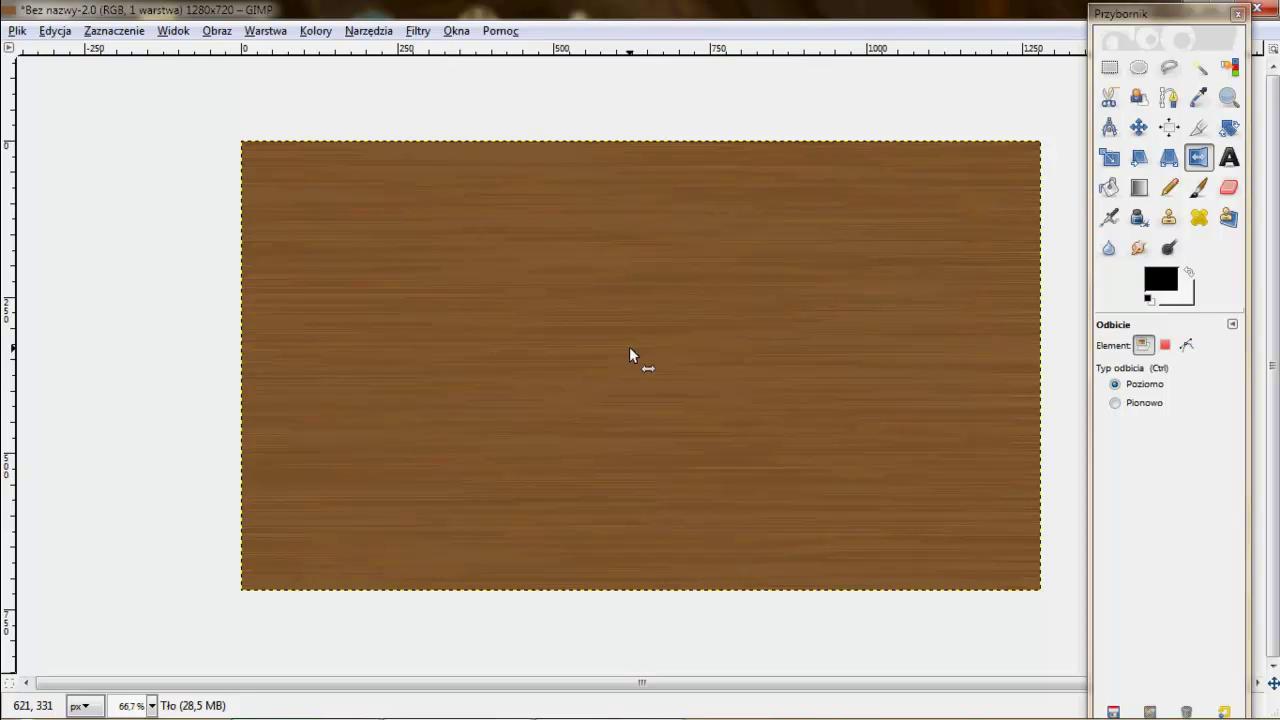
# Undo the brown tint and sharpen the grey streak texture at strength 60
pyautogui.hotkey('ctrl', 'z')
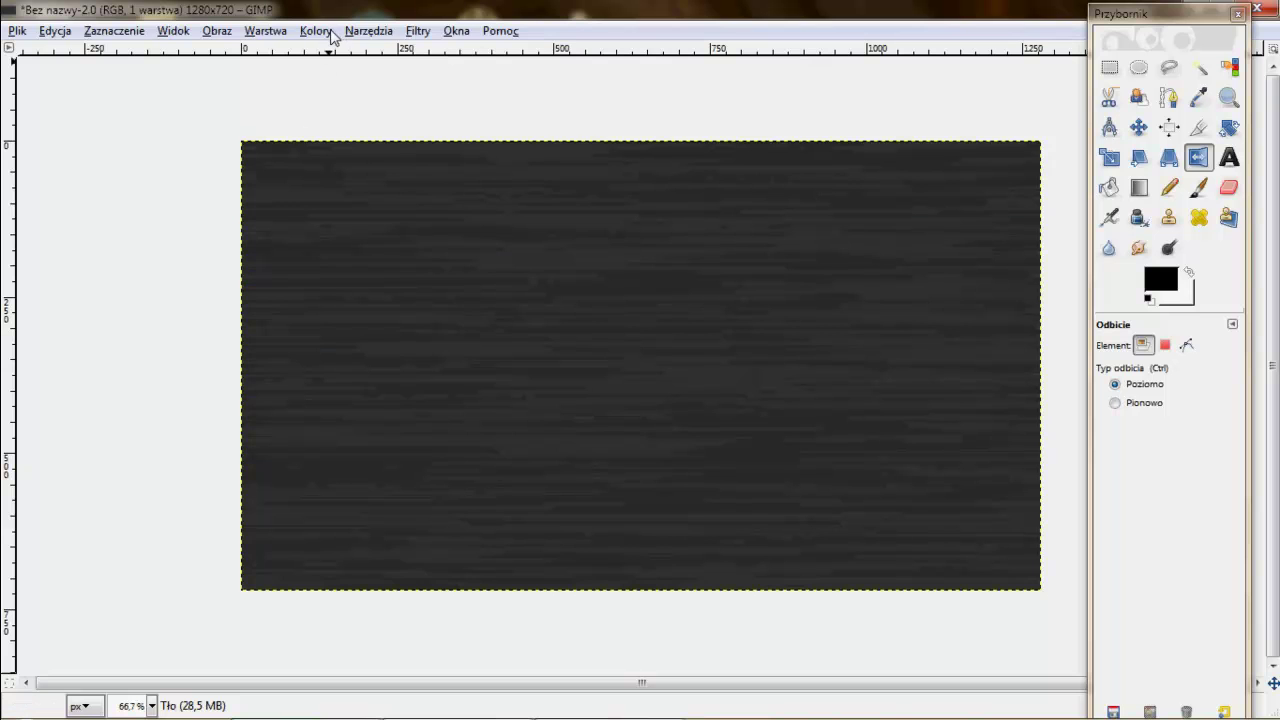
pyautogui.click(419, 33)
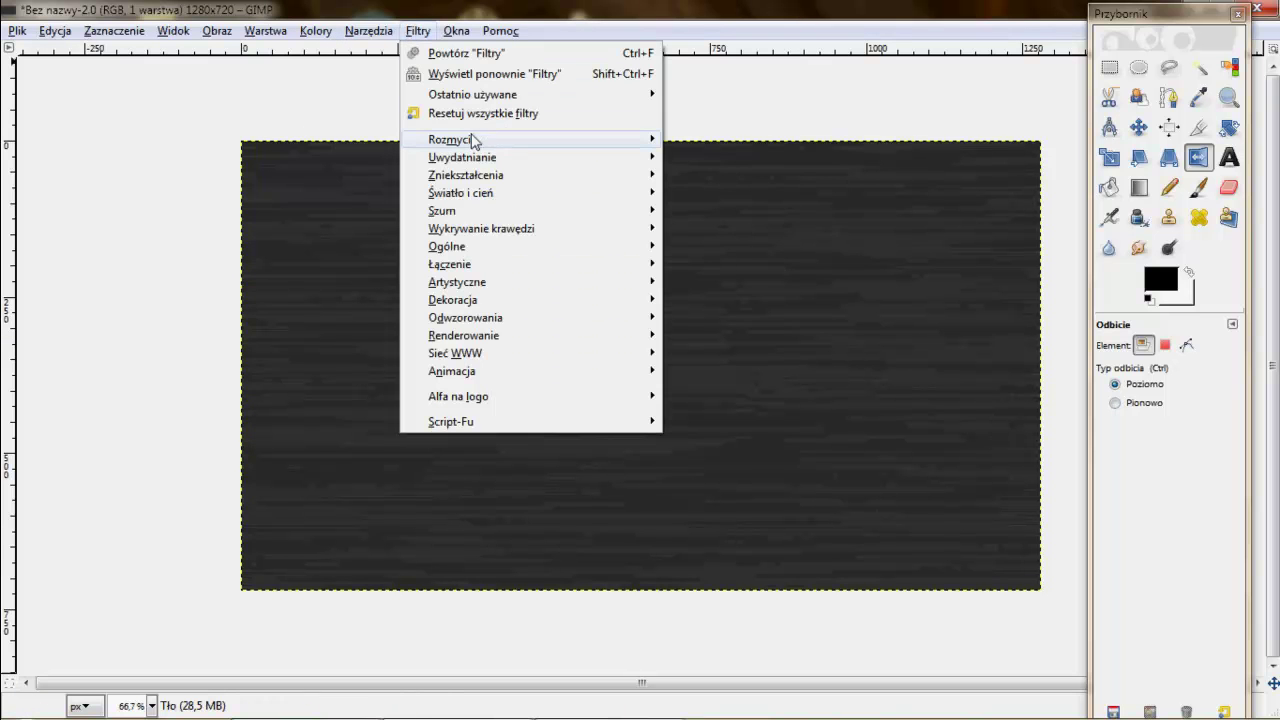
pyautogui.moveTo(462, 157)
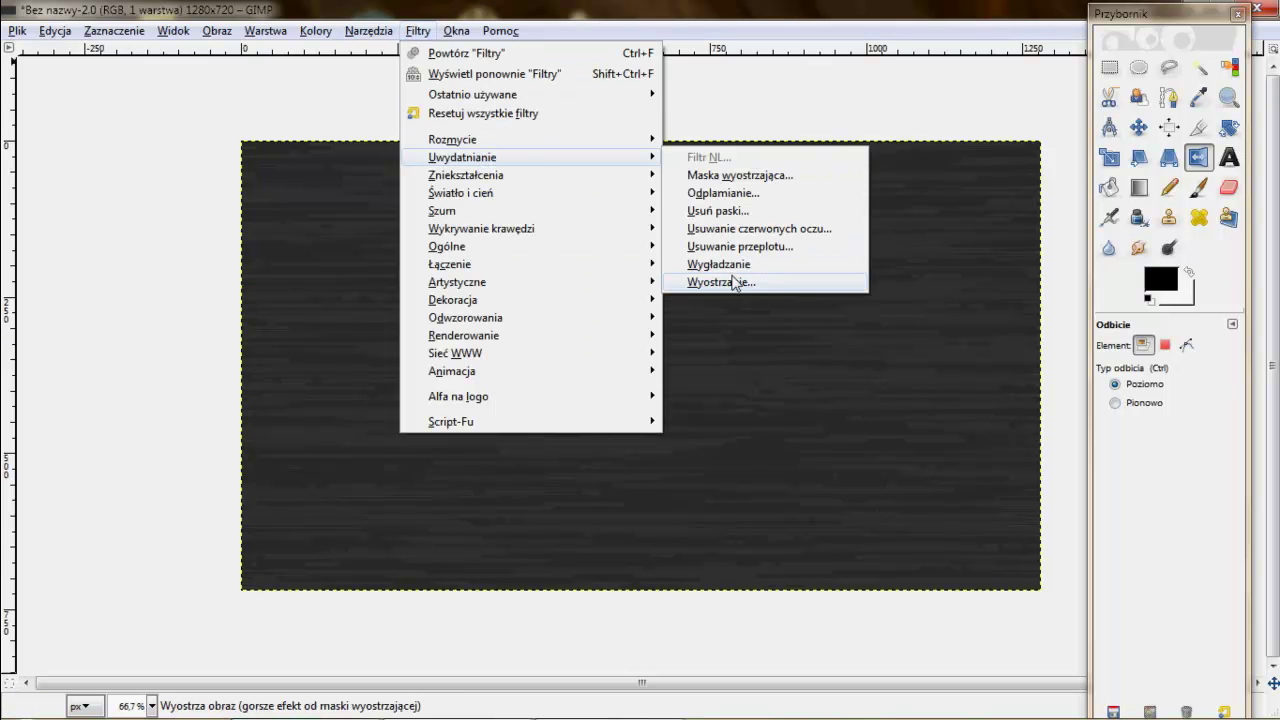
pyautogui.click(735, 284)
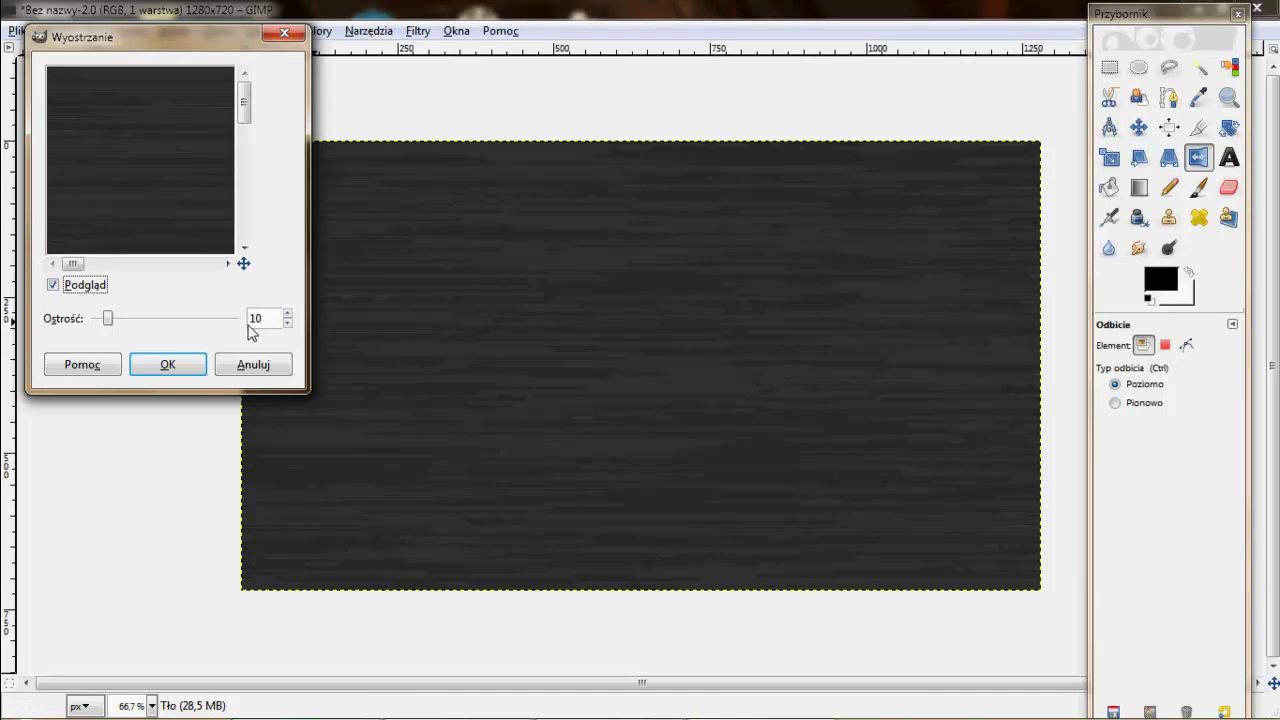
pyautogui.doubleClick(258, 318)
pyautogui.write('60')
pyautogui.press('Return')
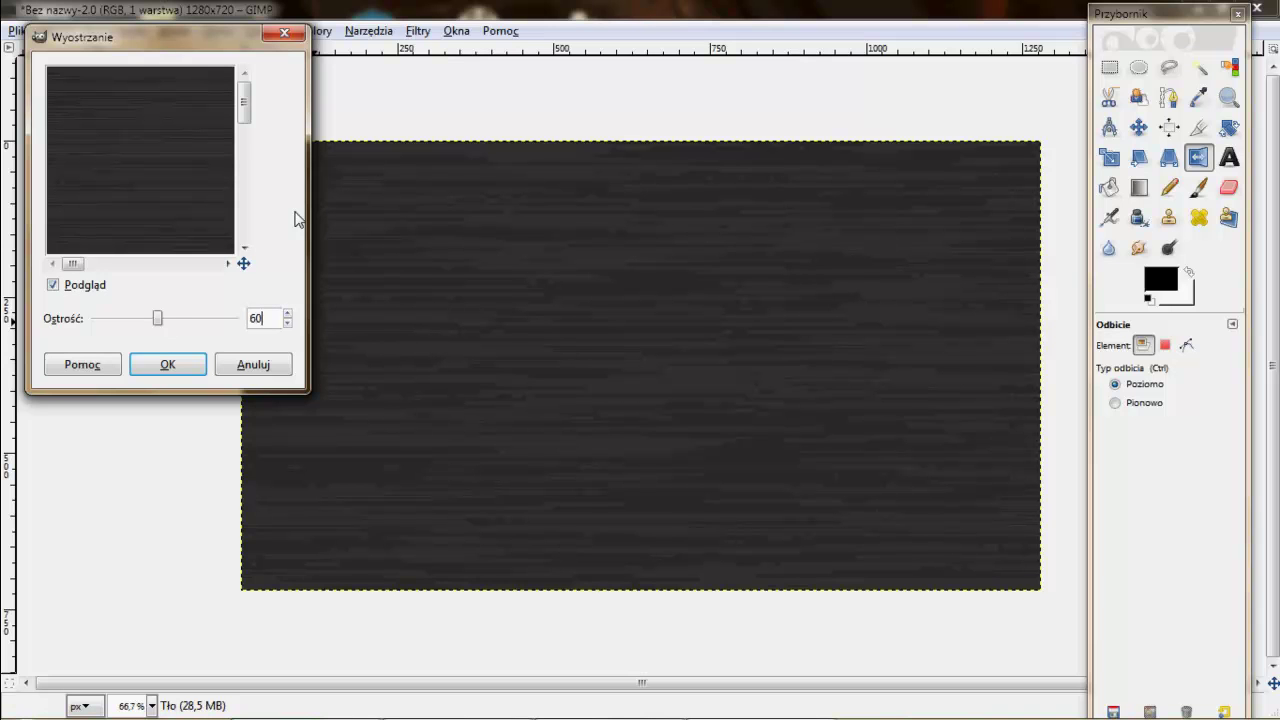
pyautogui.press('Return')
pyautogui.click(166, 366)
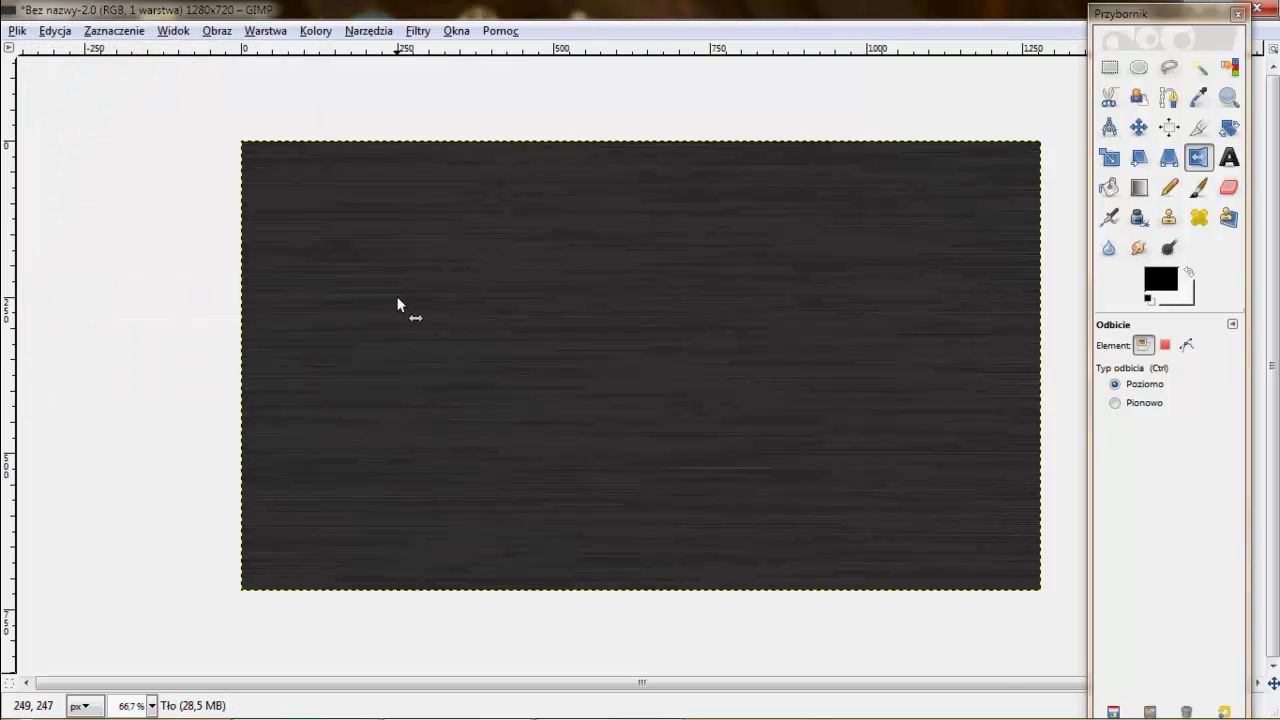
# Check the texture at 100% zoom, then flip the layer vertically, horizontally and vertically again
pyautogui.press('1')
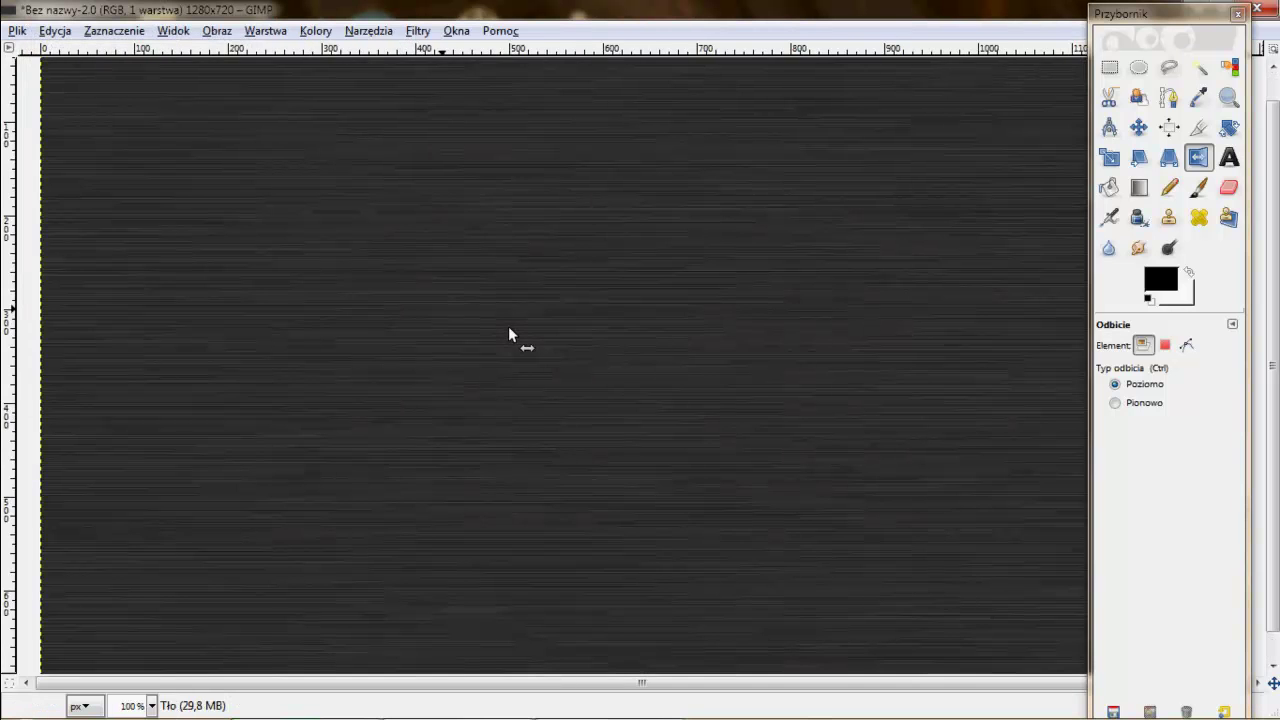
pyautogui.scroll(-2, 504, 342)
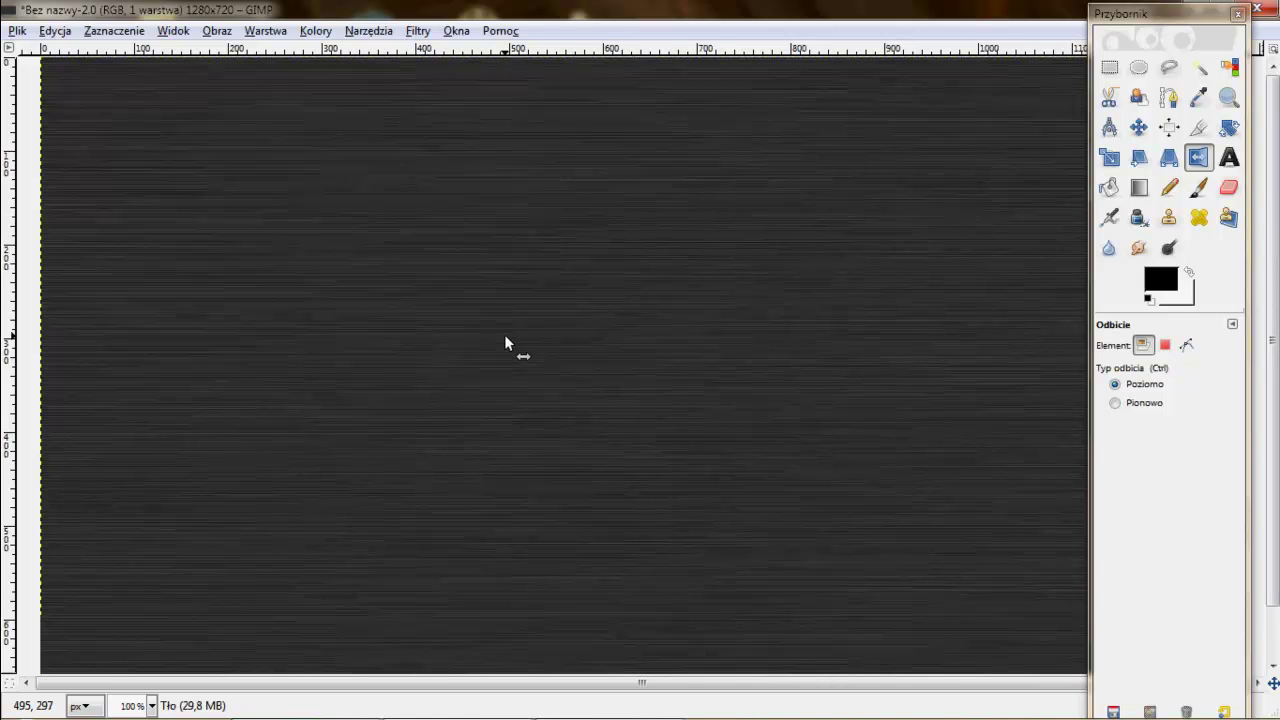
pyautogui.press('-')
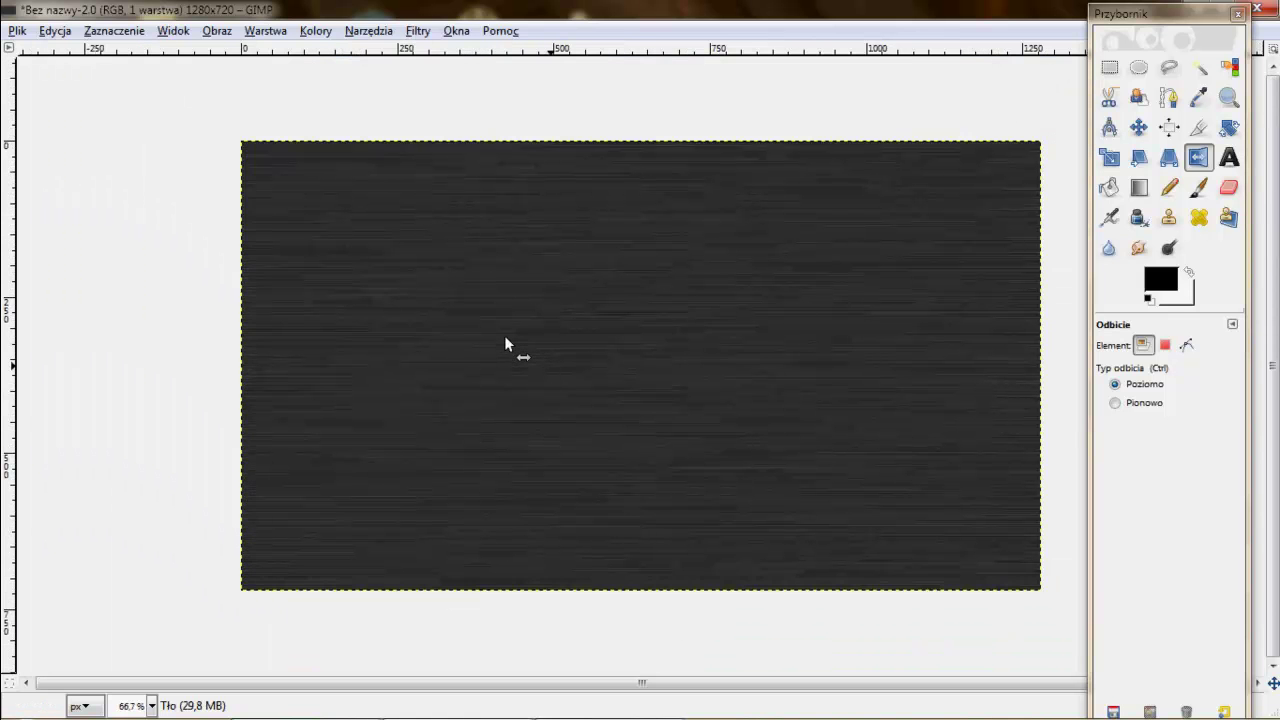
pyautogui.keyDown('ctrl'); pyautogui.click(383, 101); pyautogui.keyUp('ctrl')
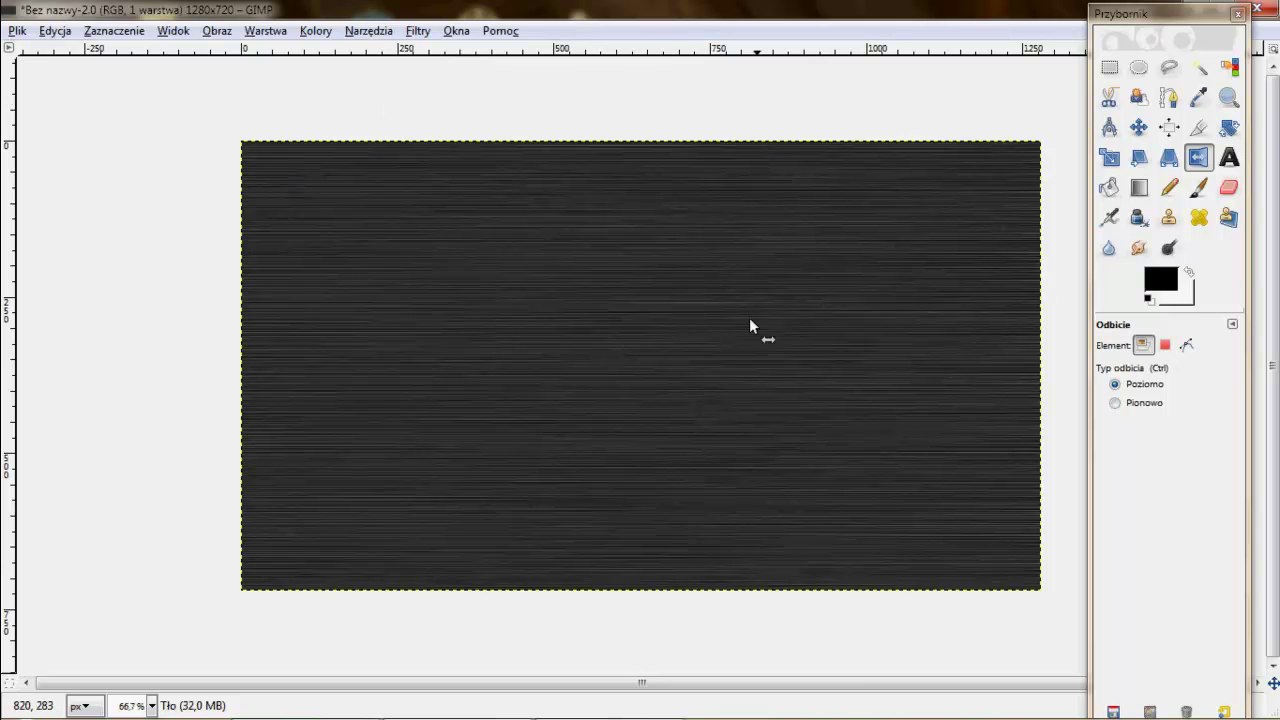
pyautogui.click(657, 320)
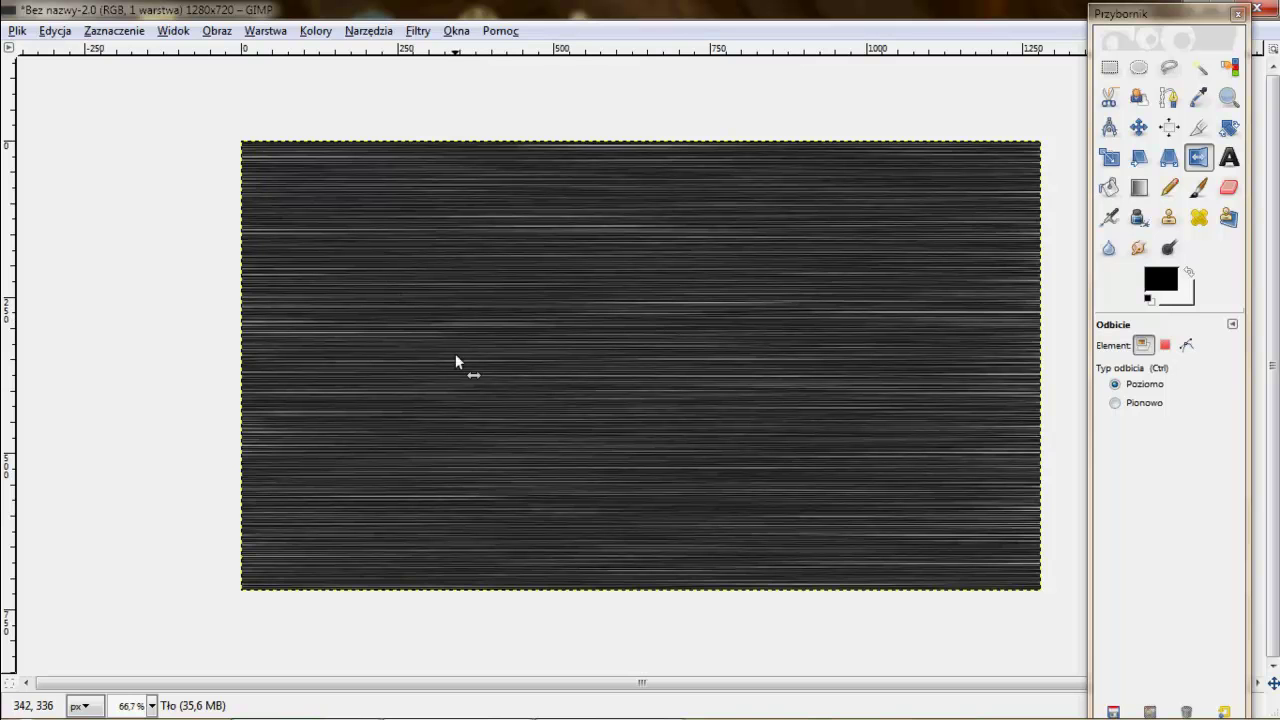
pyautogui.keyDown('ctrl'); pyautogui.click(516, 344); pyautogui.keyUp('ctrl')
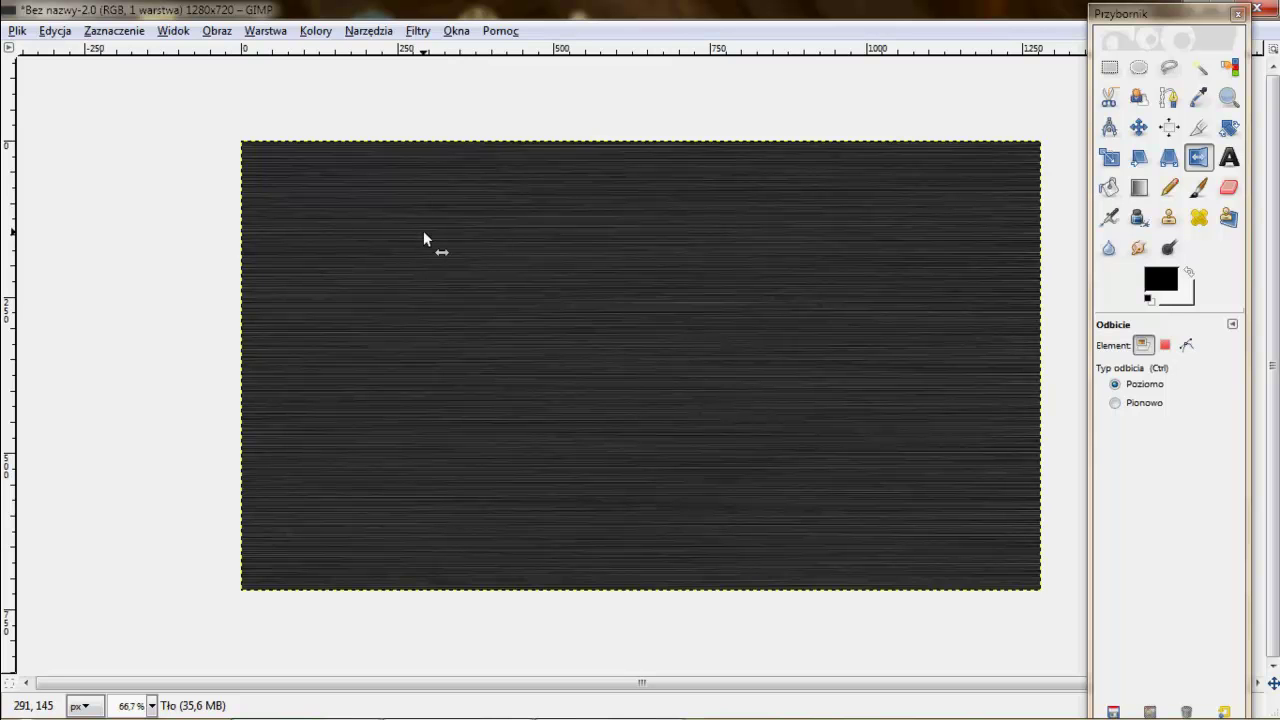
# Try a lighter Filter Pack value, cancel it, and undo back to the unsharpened texture
pyautogui.click(316, 30)
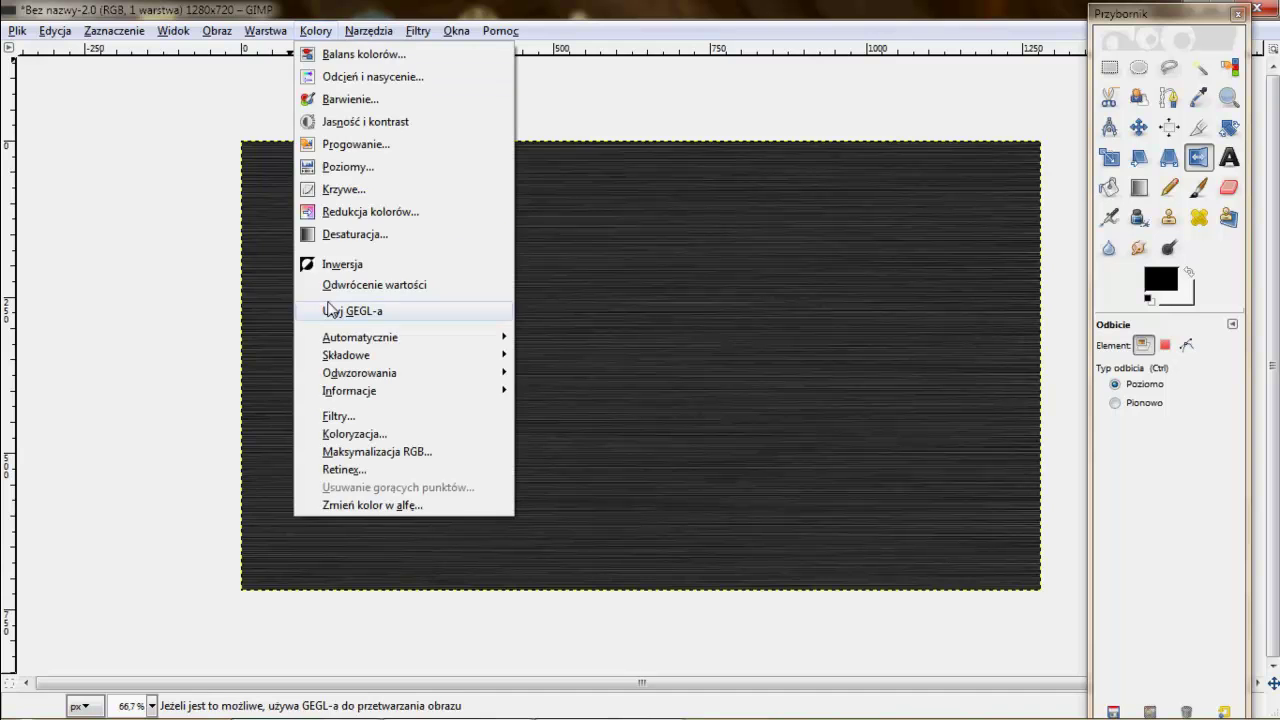
pyautogui.click(372, 417)
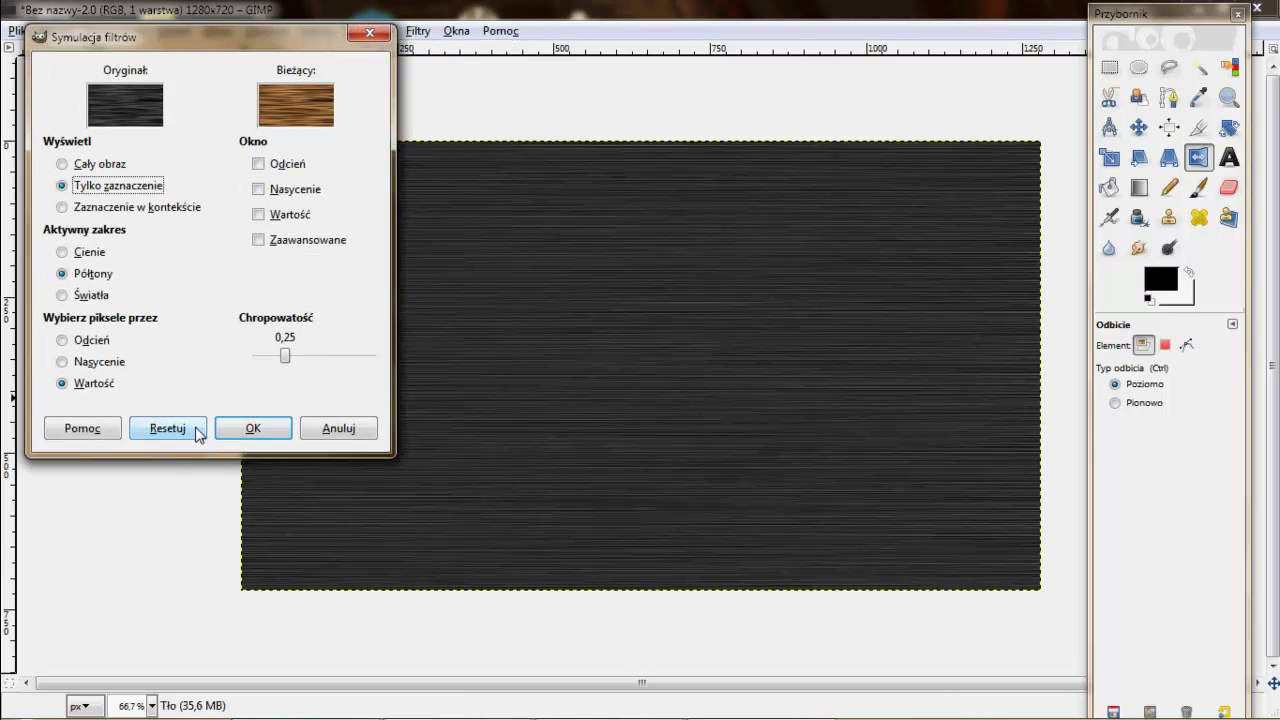
pyautogui.click(198, 432)
pyautogui.click(293, 213)
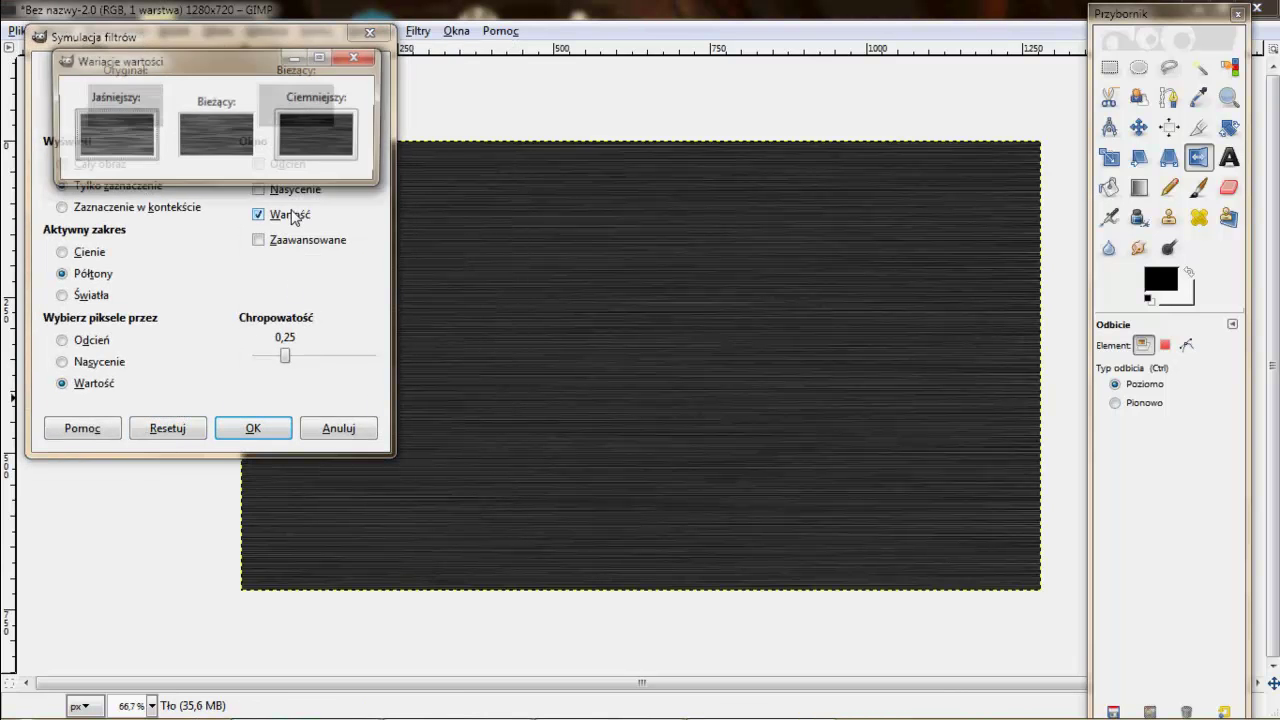
pyautogui.click(134, 144)
pyautogui.click(134, 144)
pyautogui.click(133, 142)
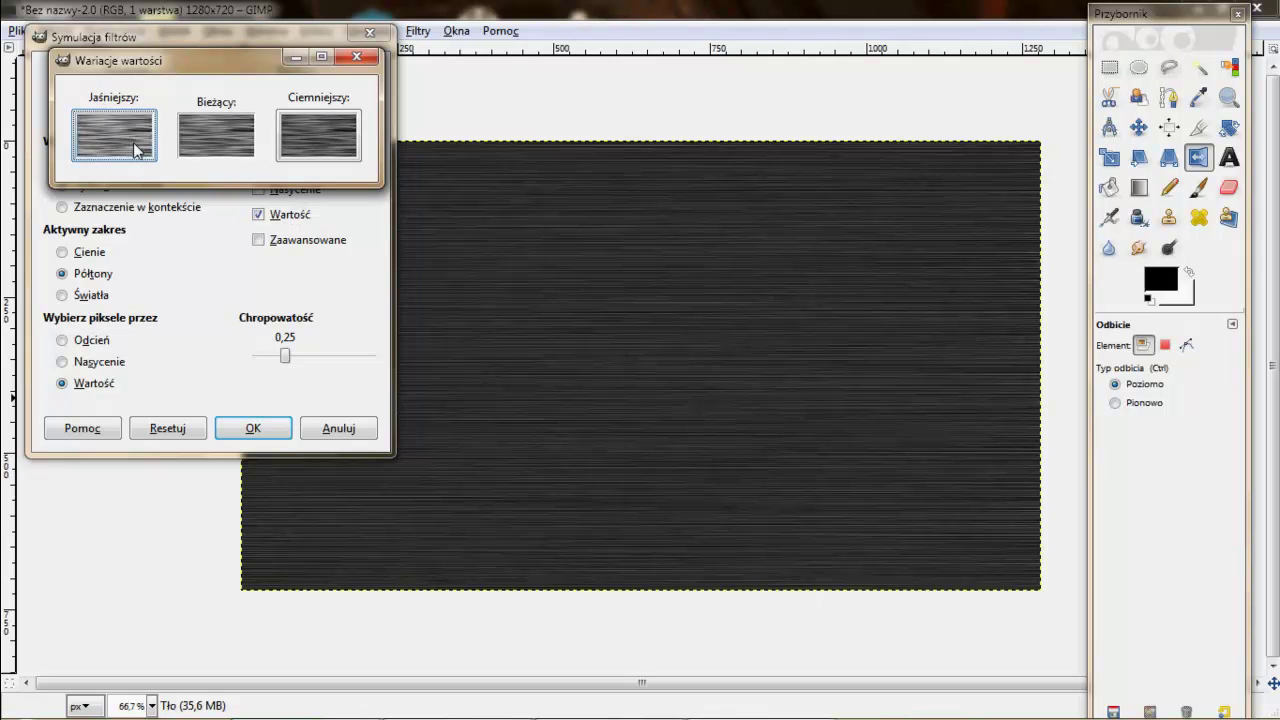
pyautogui.click(356, 57)
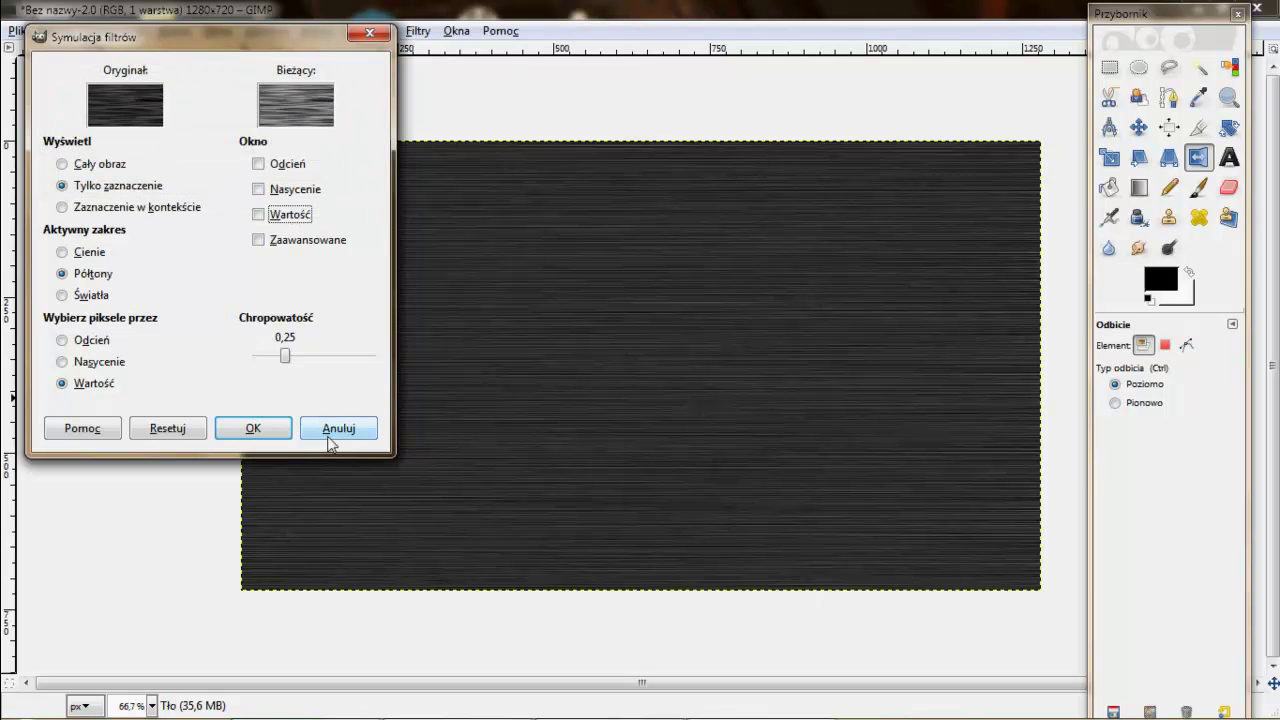
pyautogui.click(330, 437)
pyautogui.press('ctrl')
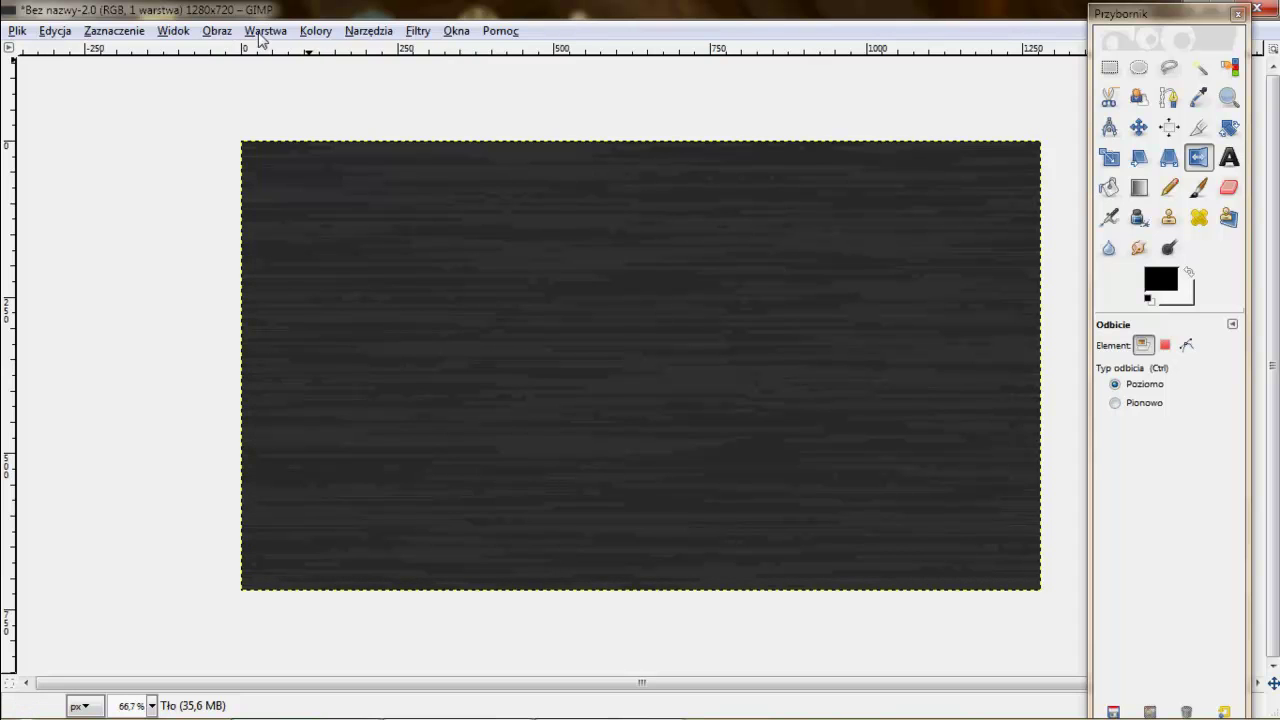
# Reset Filter Pack and apply repeated Lighter value steps to make the streak texture medium grey
pyautogui.click(316, 31)
pyautogui.click(338, 416)
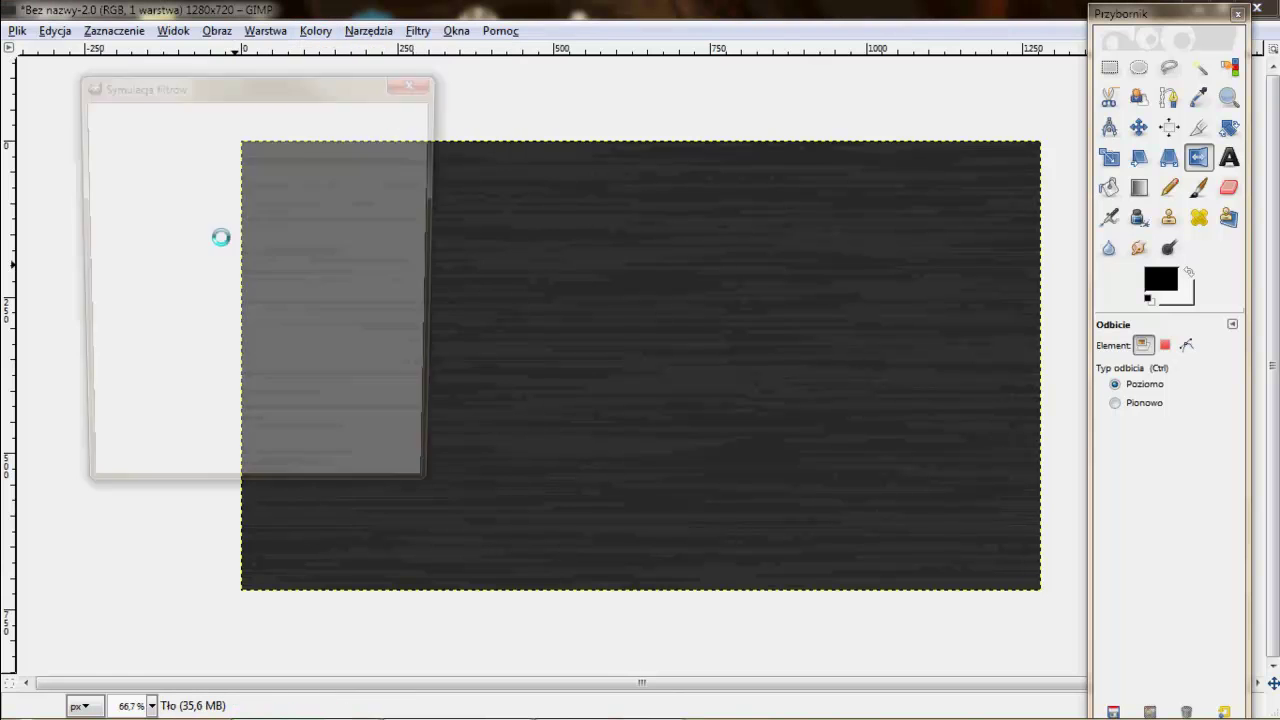
pyautogui.click(209, 479)
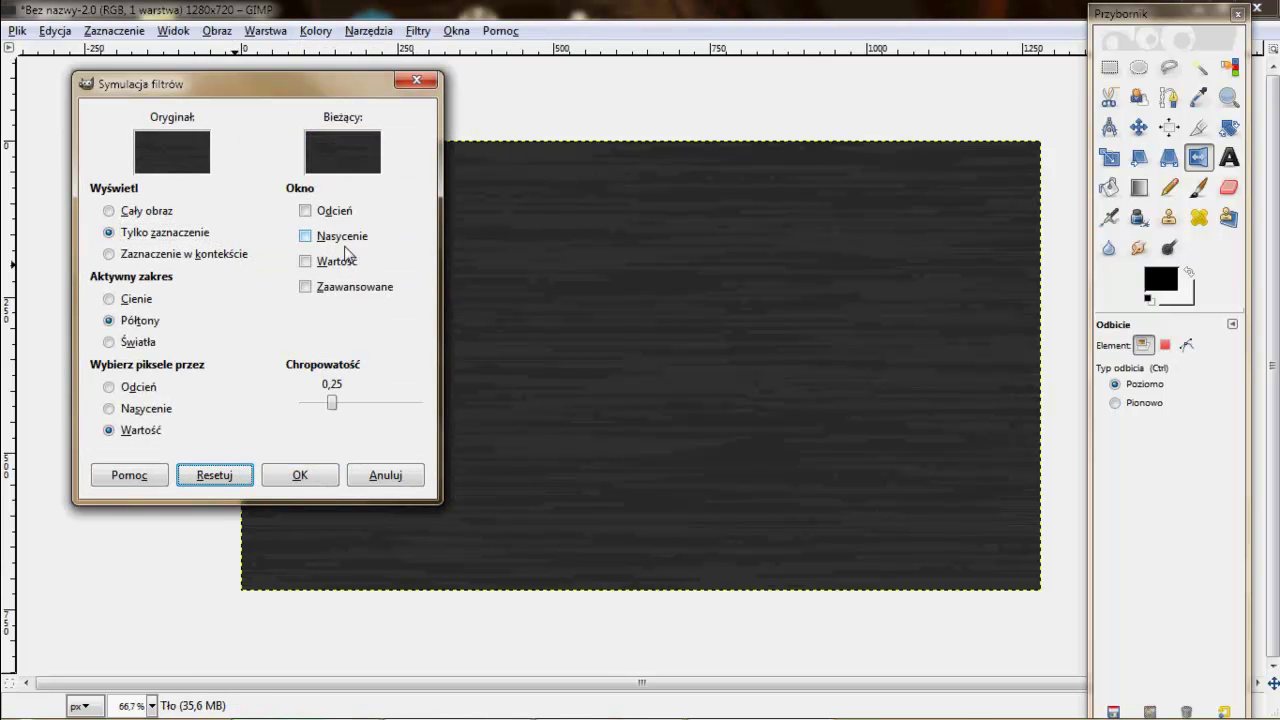
pyautogui.click(306, 210)
pyautogui.click(475, 104)
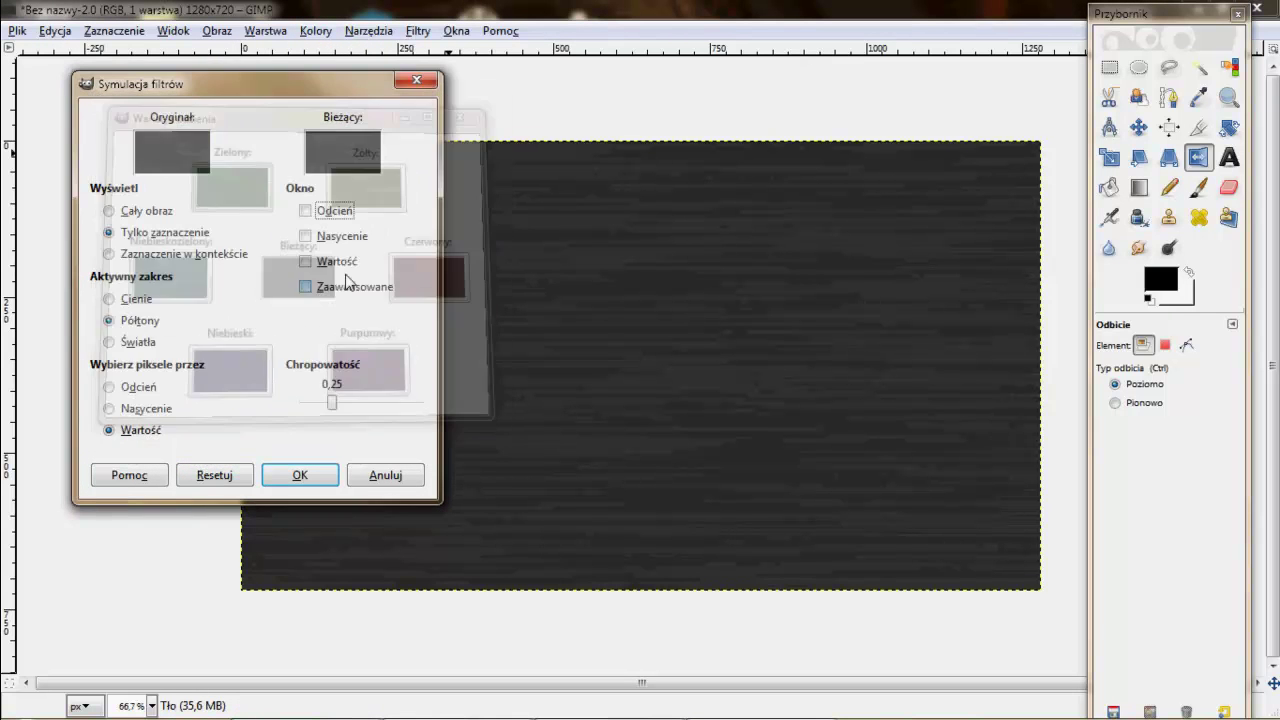
pyautogui.click(337, 262)
pyautogui.click(204, 229)
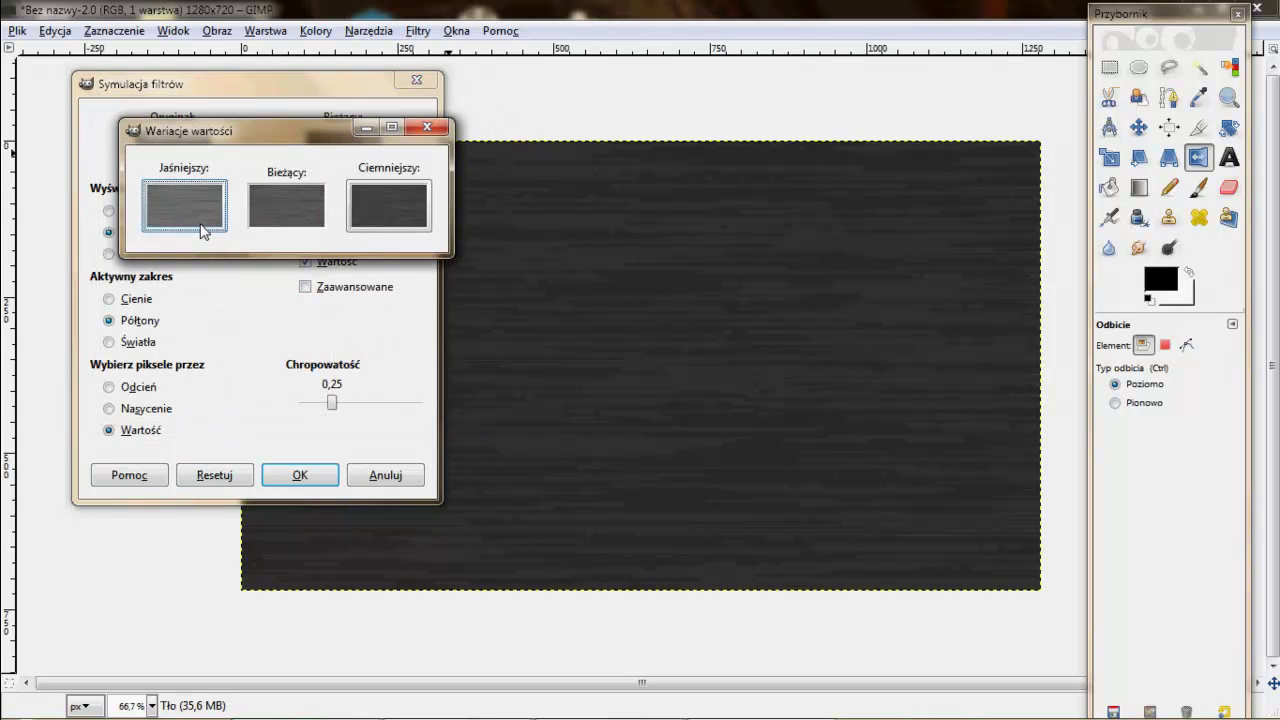
pyautogui.click(204, 229)
pyautogui.click(207, 219)
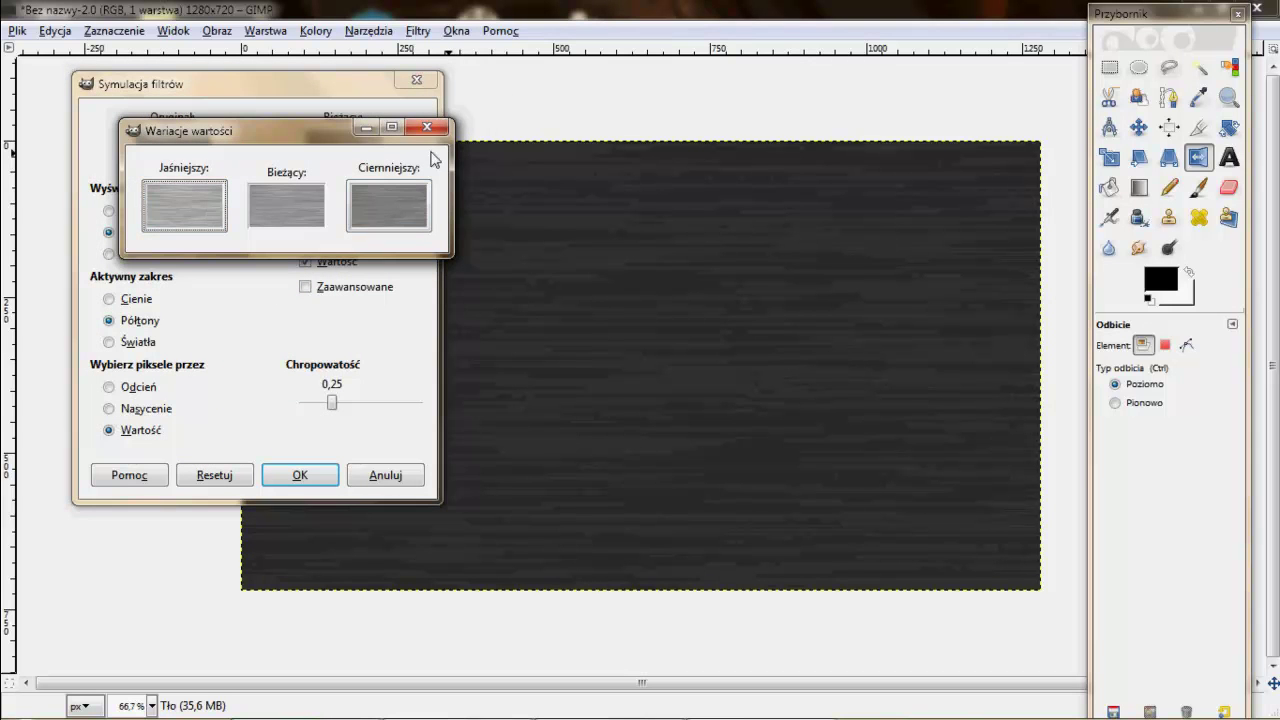
pyautogui.click(427, 127)
pyautogui.click(300, 474)
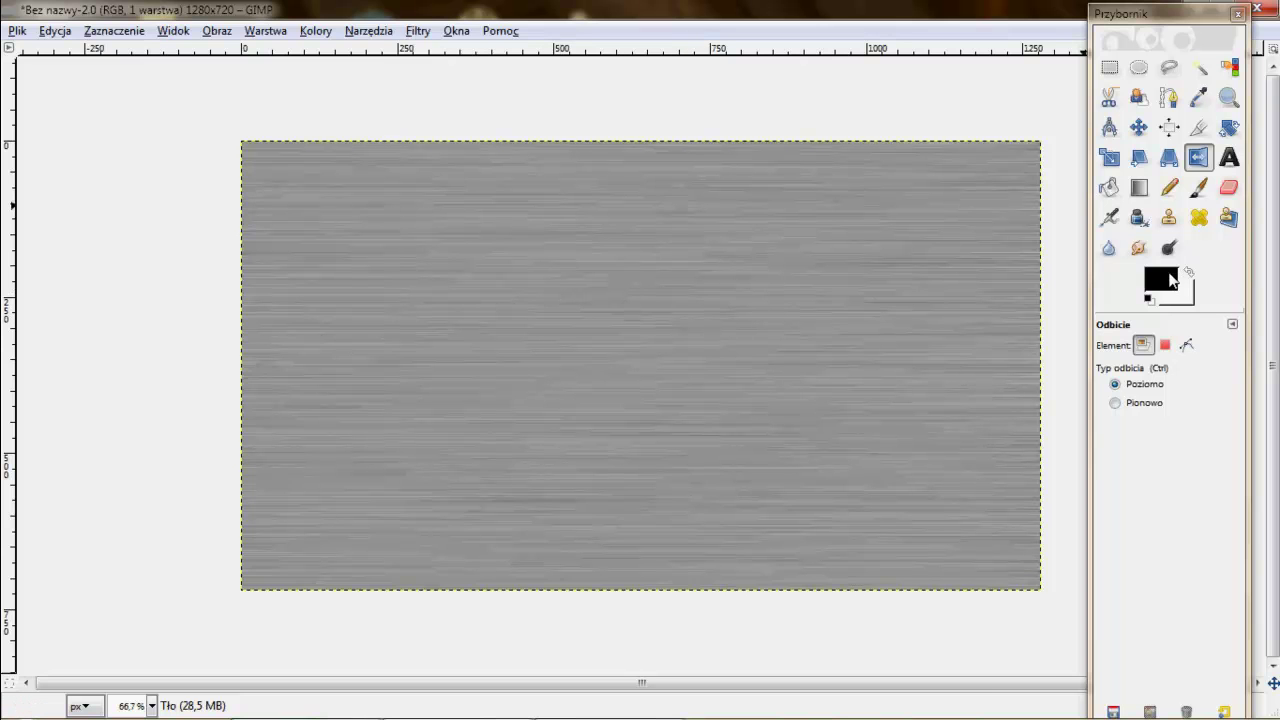
# Fill the canvas with solid black and cover it with RGB Noise
pyautogui.moveTo(1172, 280); pyautogui.dragTo(835, 315)
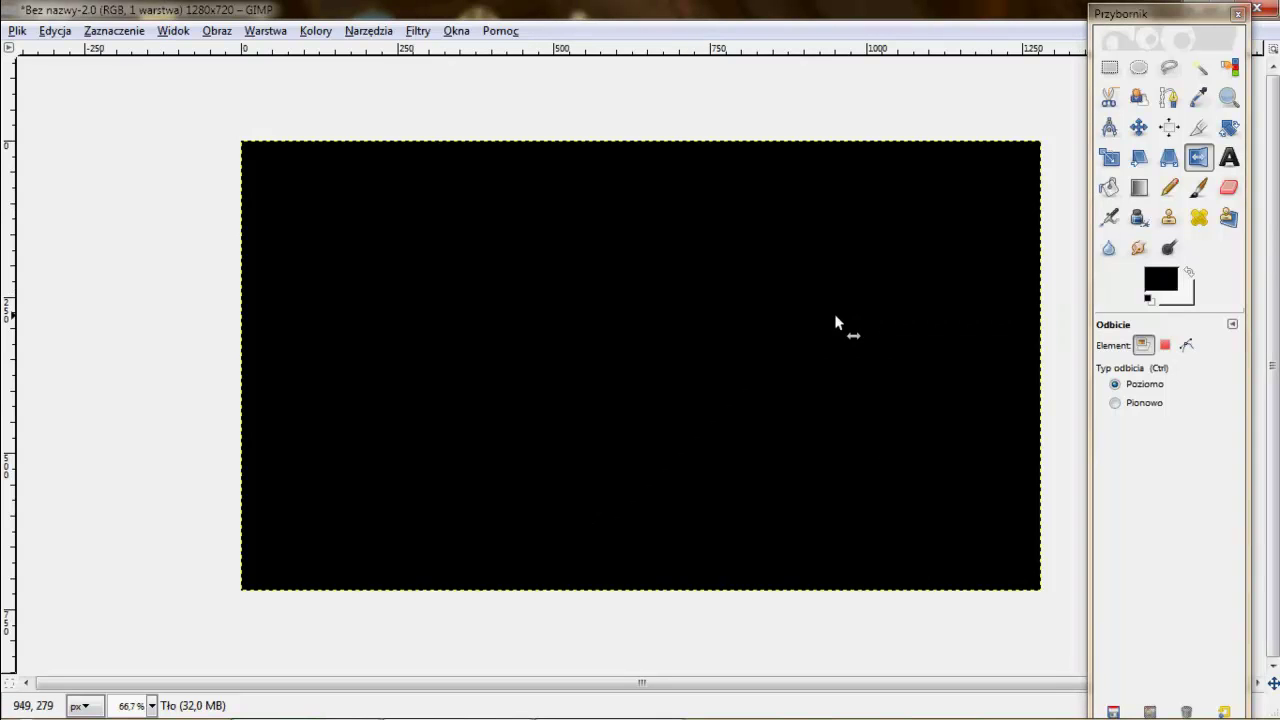
pyautogui.click(420, 32)
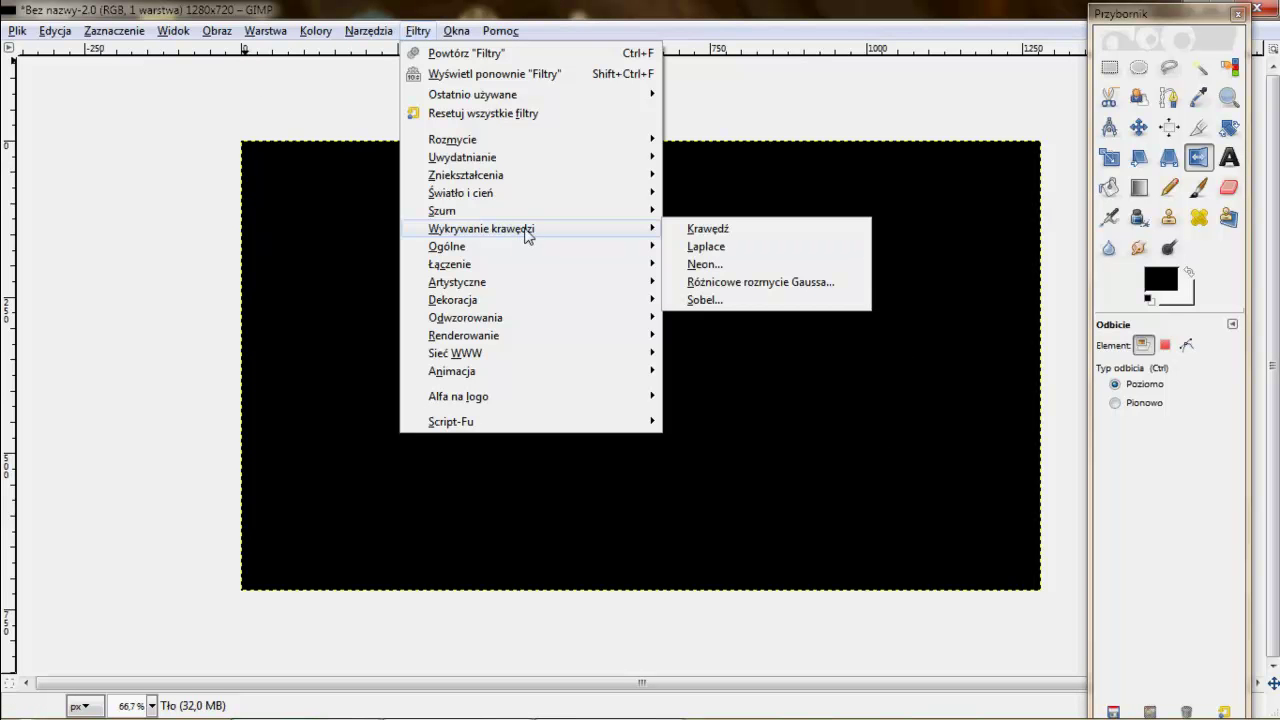
pyautogui.moveTo(442, 210)
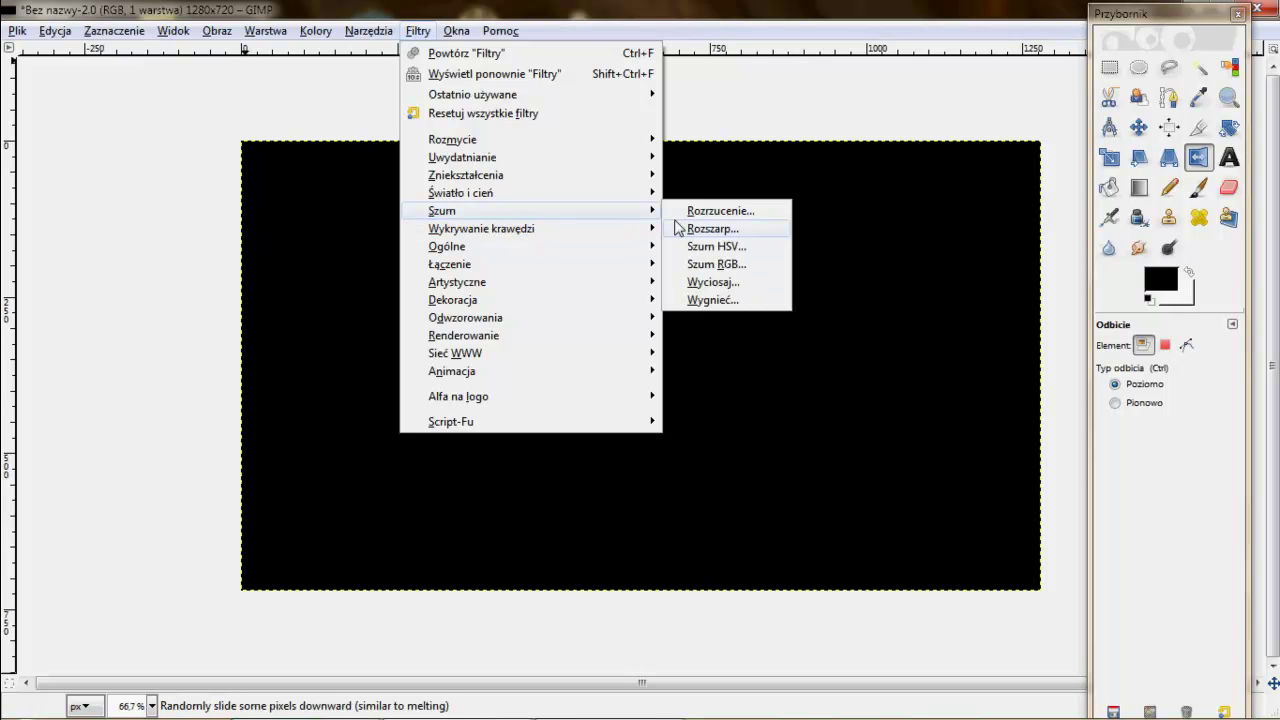
pyautogui.click(706, 272)
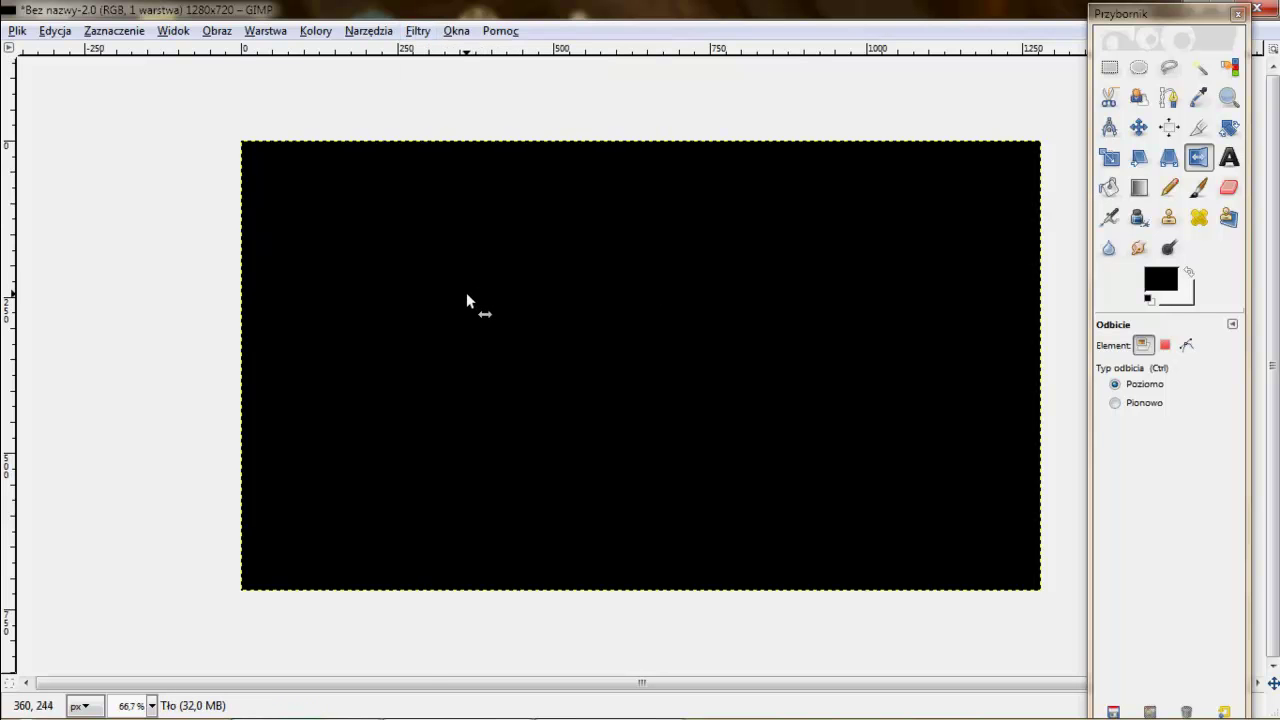
pyautogui.click(285, 633)
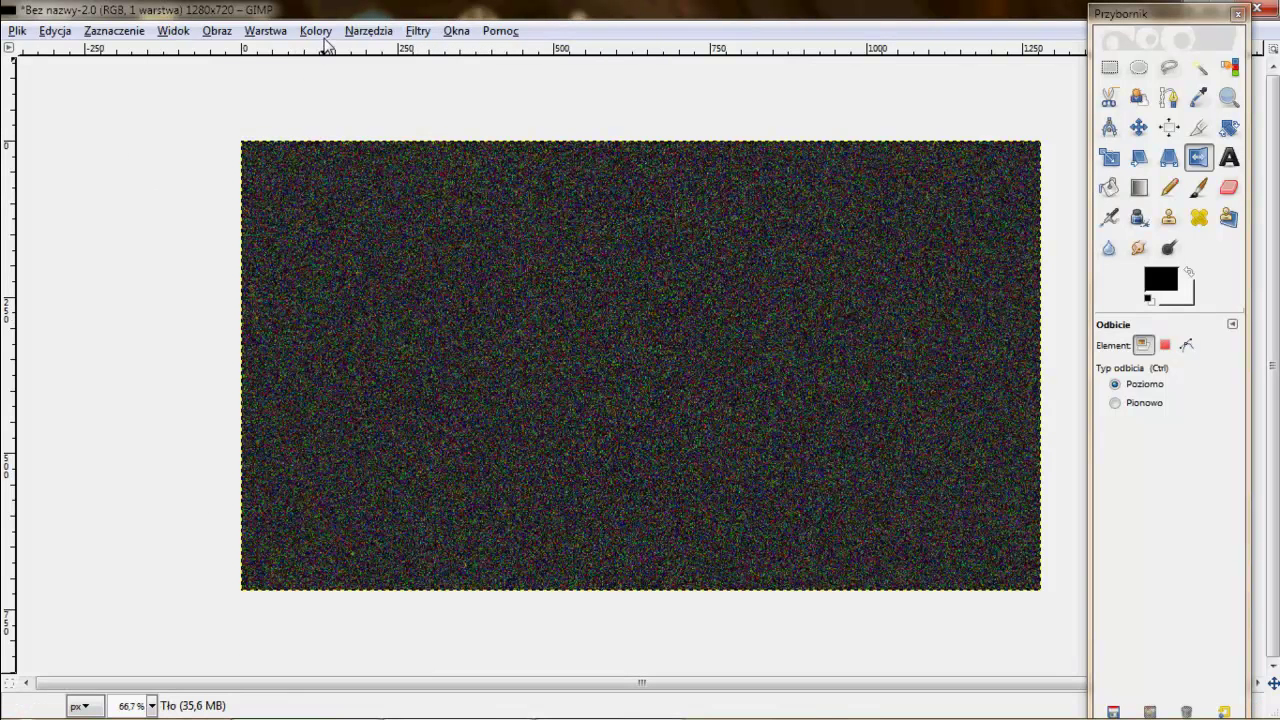
# Desaturate the coloured noise into greyscale
pyautogui.click(318, 31)
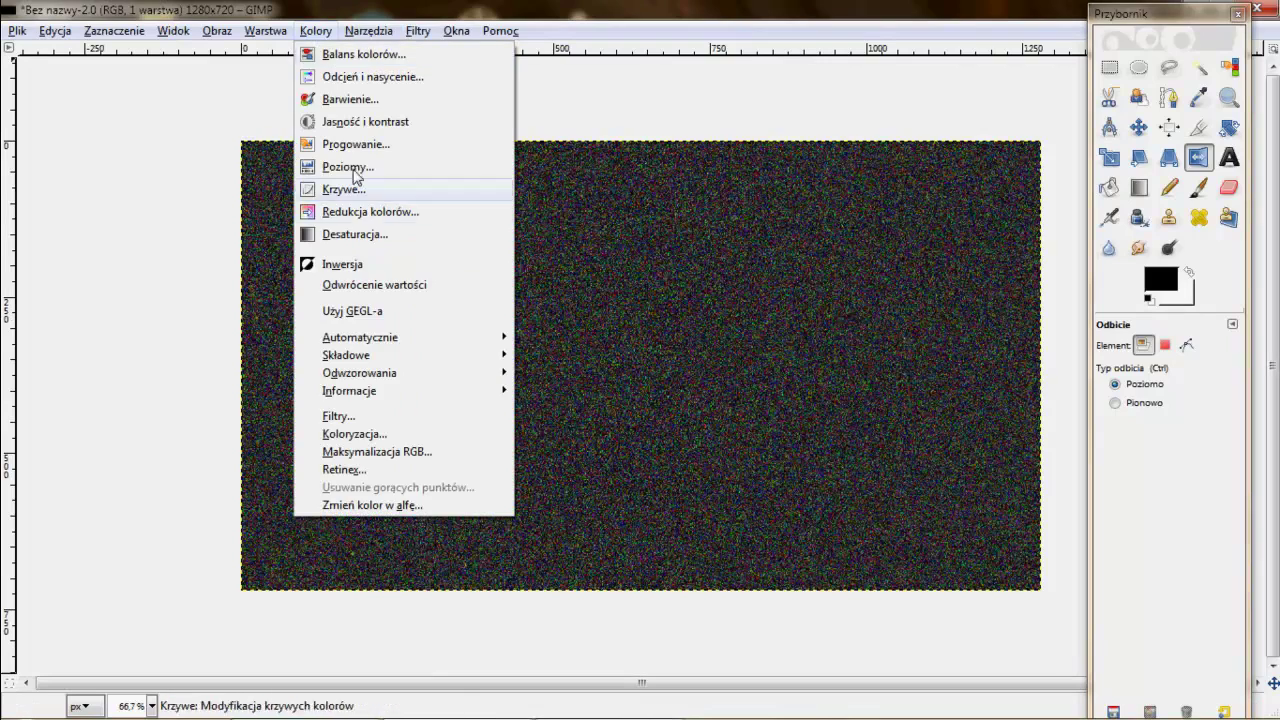
pyautogui.click(355, 234)
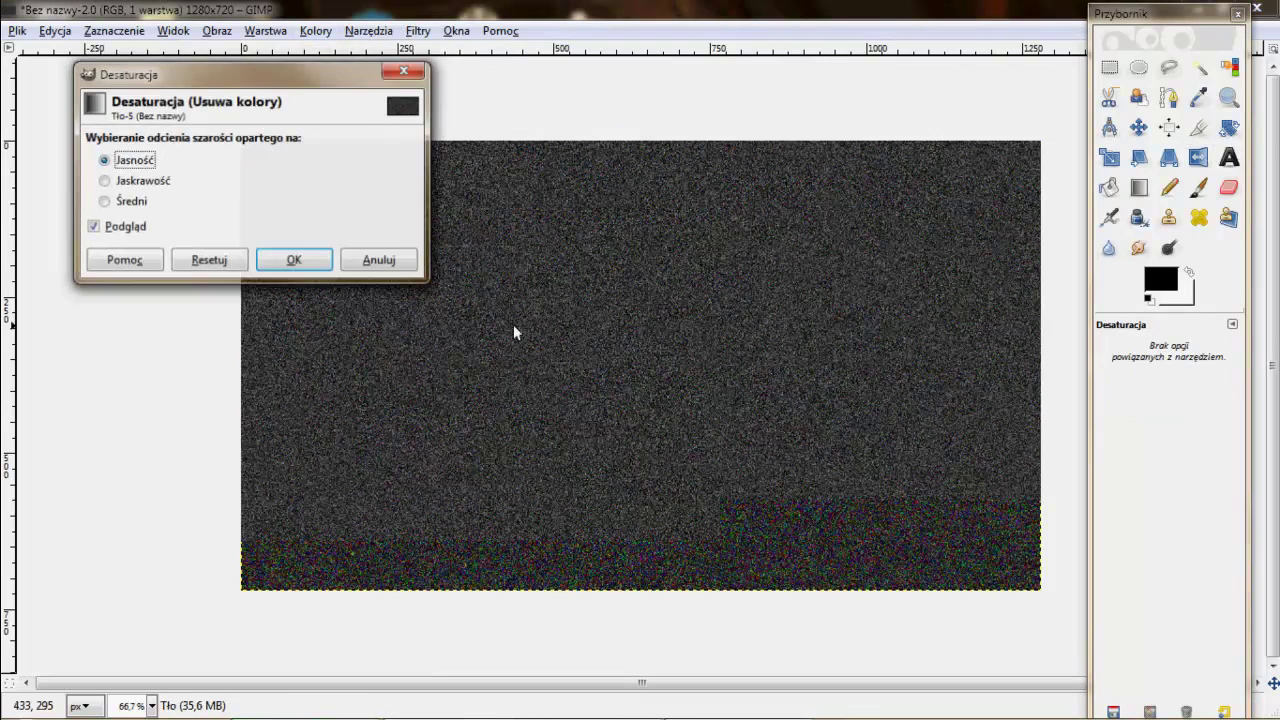
pyautogui.click(160, 183)
pyautogui.click(305, 257)
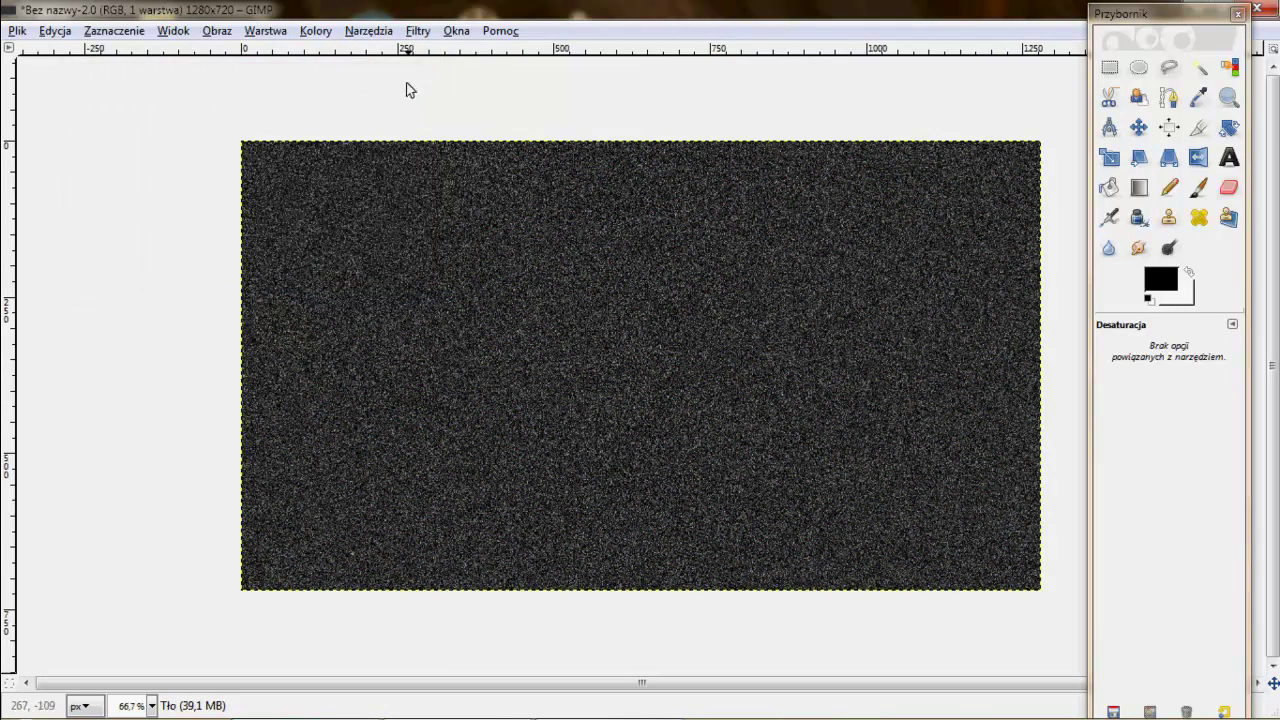
# Soften the grey noise with a 15 px Gaussian blur
pyautogui.click(420, 33)
pyautogui.moveTo(452, 139)
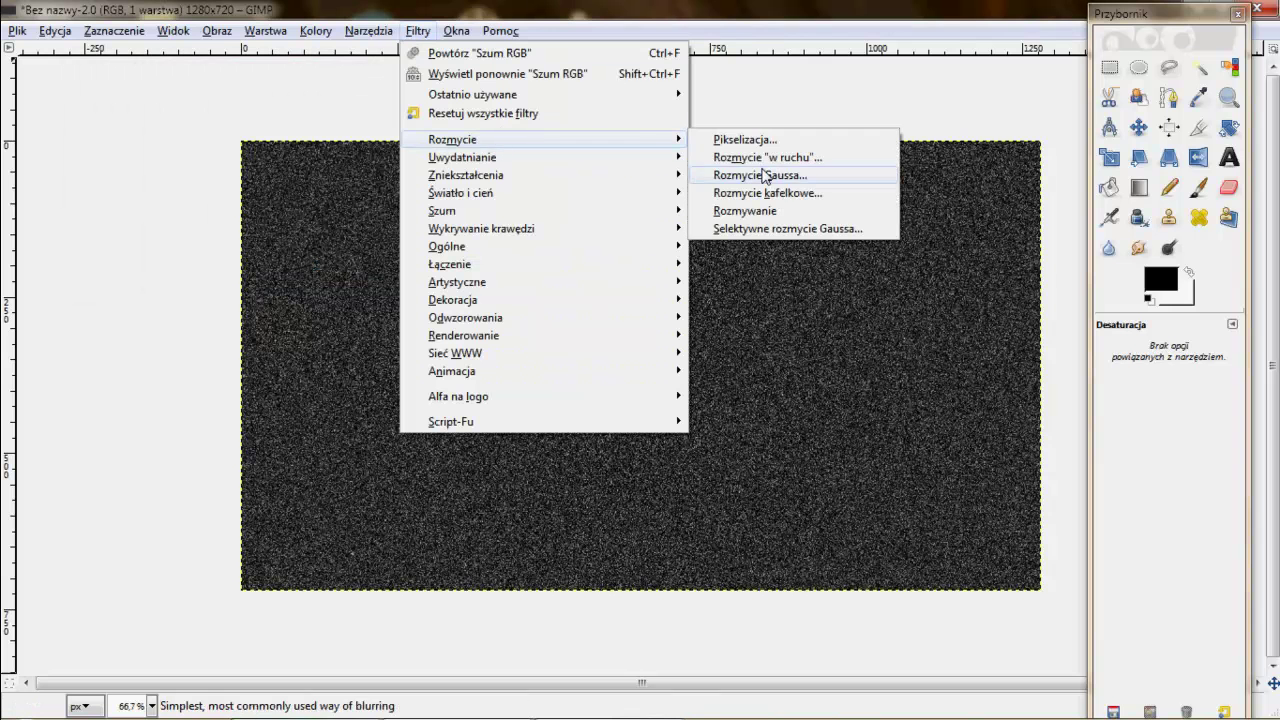
pyautogui.click(765, 176)
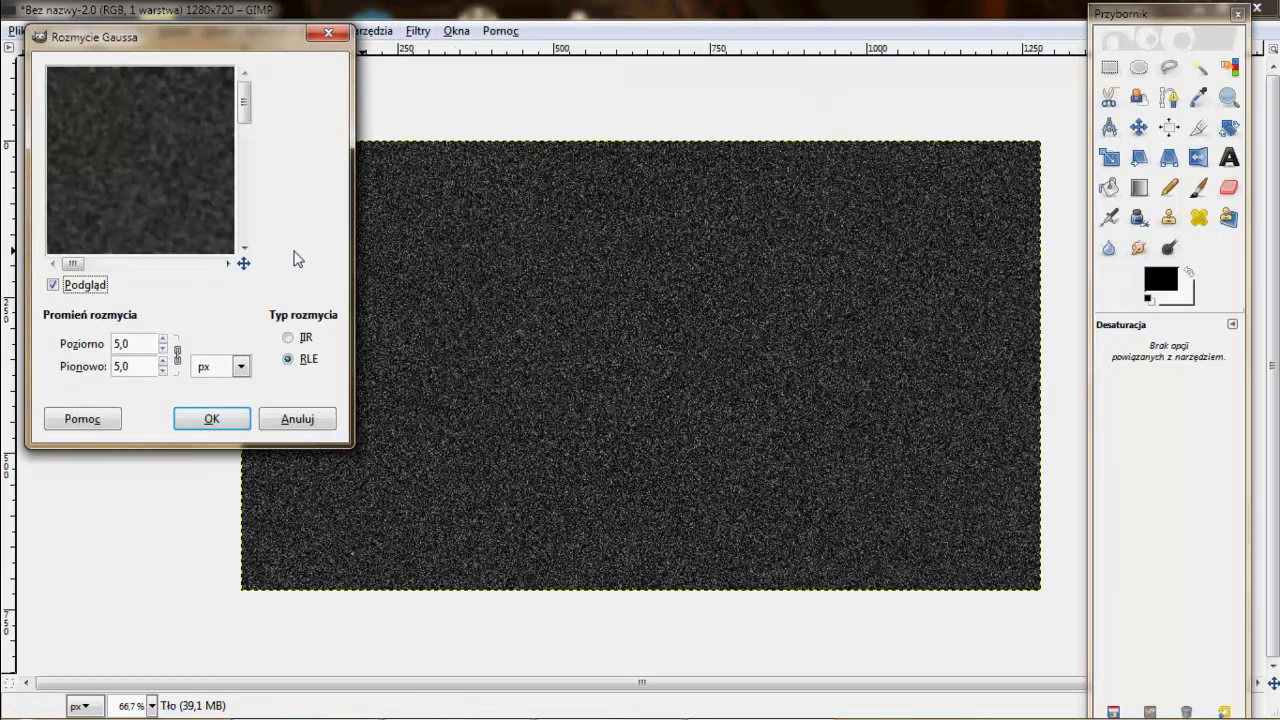
pyautogui.doubleClick(130, 345)
pyautogui.press('Return')
pyautogui.click(213, 420)
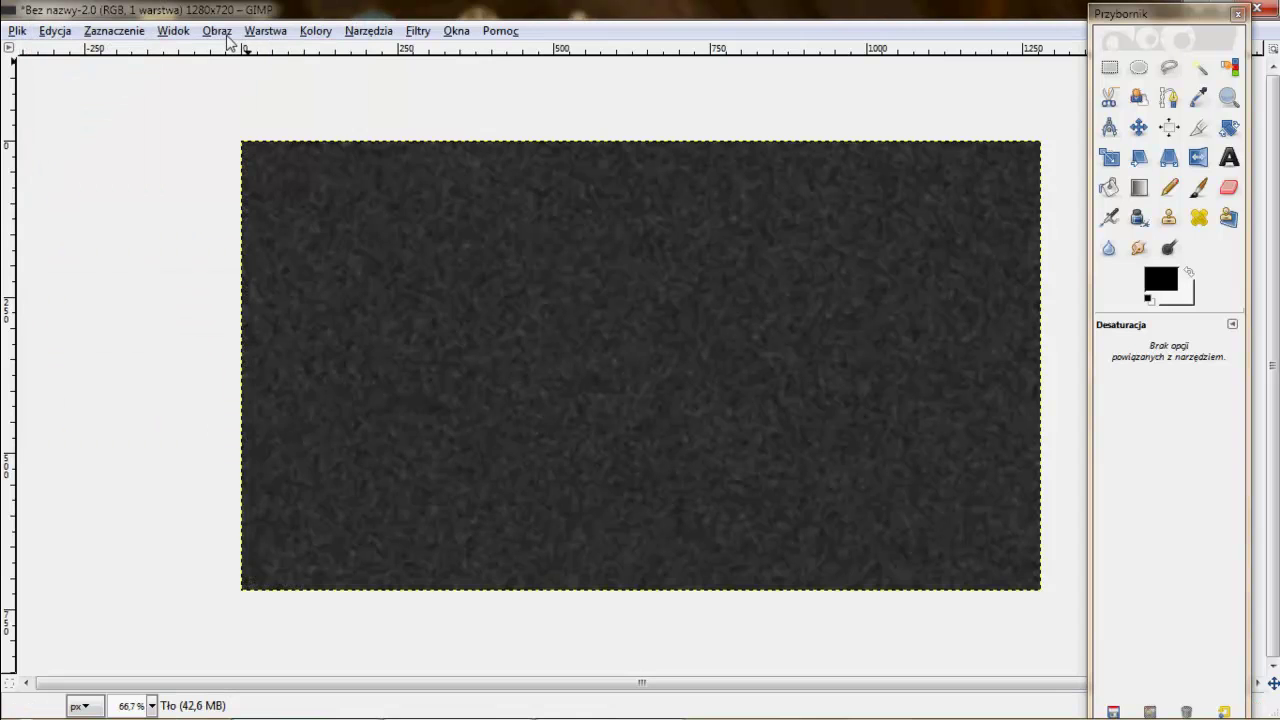
# Reset Filter Pack and shift the hue toward reddish brown with the Red variations
pyautogui.click(316, 31)
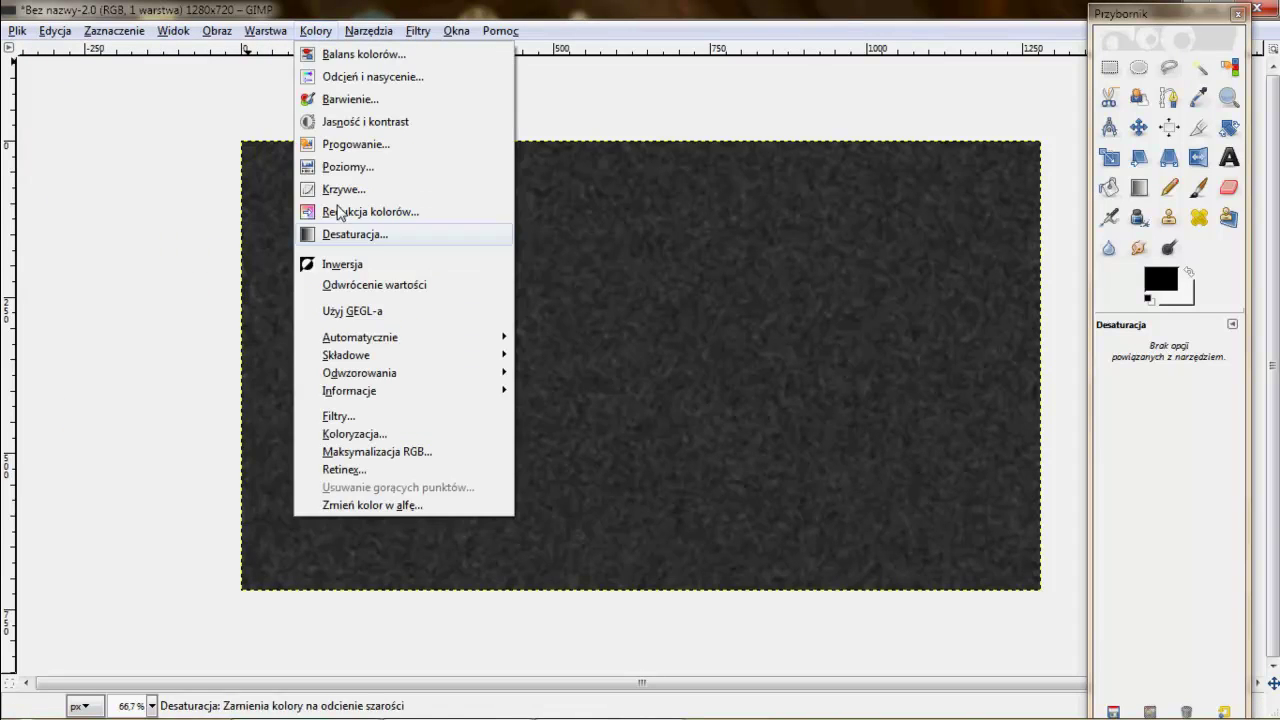
pyautogui.click(360, 416)
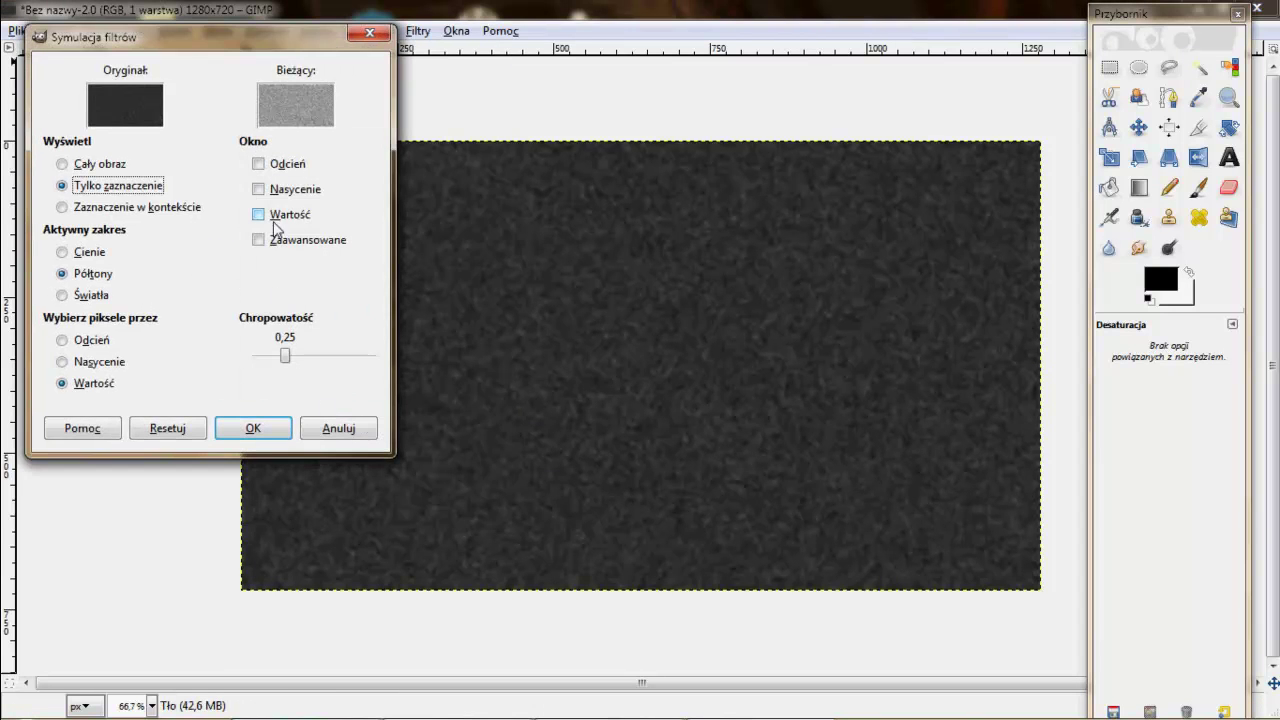
pyautogui.click(272, 165)
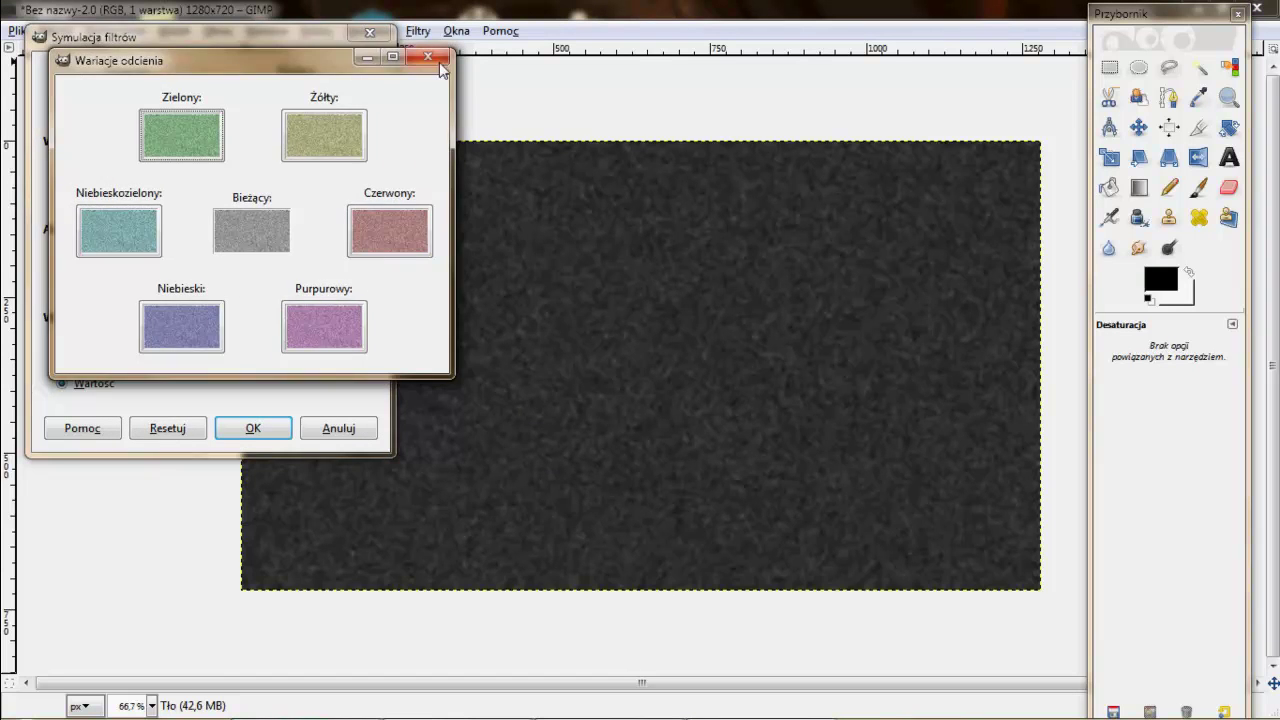
pyautogui.click(440, 64)
pyautogui.click(167, 428)
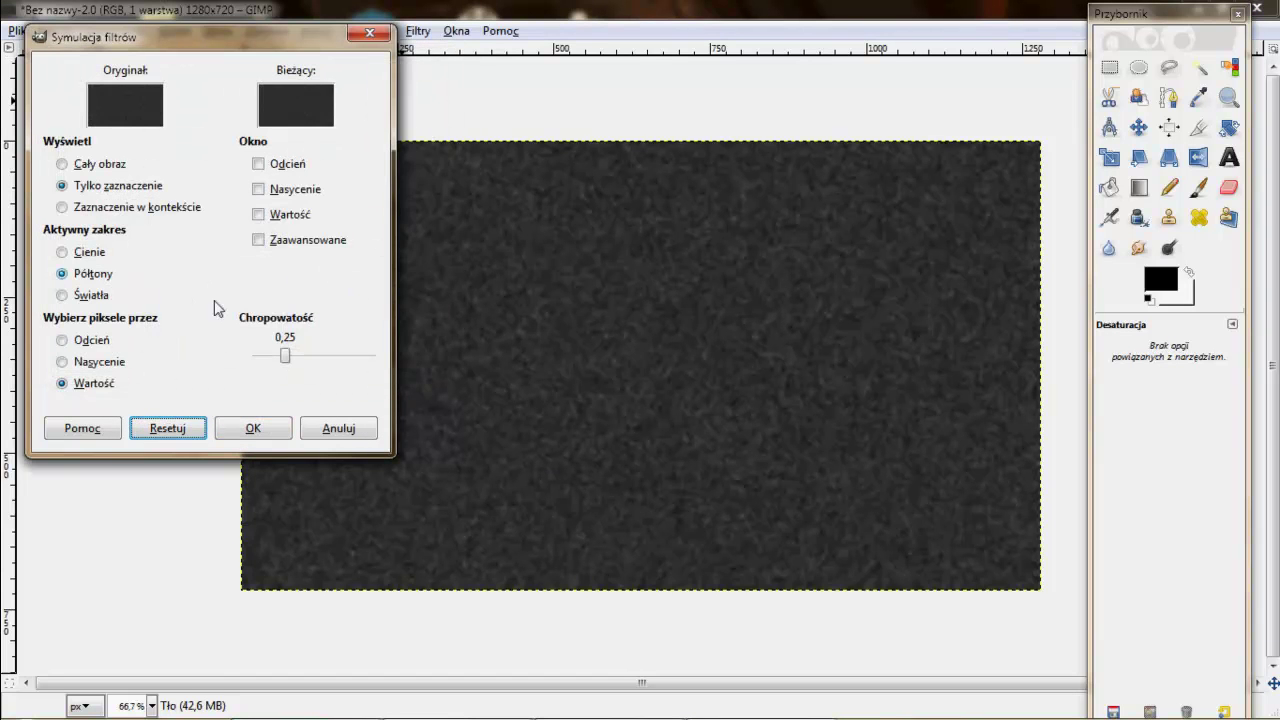
pyautogui.click(310, 167)
pyautogui.click(350, 222)
pyautogui.click(345, 158)
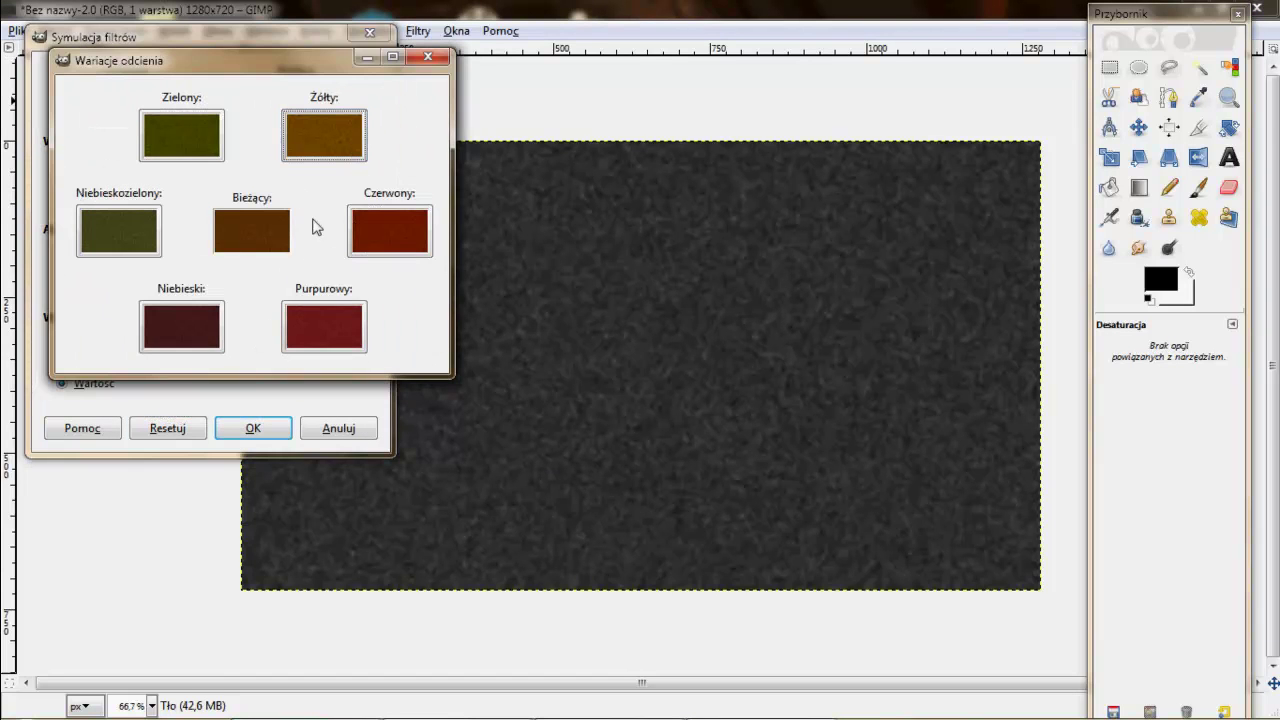
pyautogui.click(441, 63)
# Darken the brown tint one step in Filter Pack and apply it
pyautogui.click(290, 196)
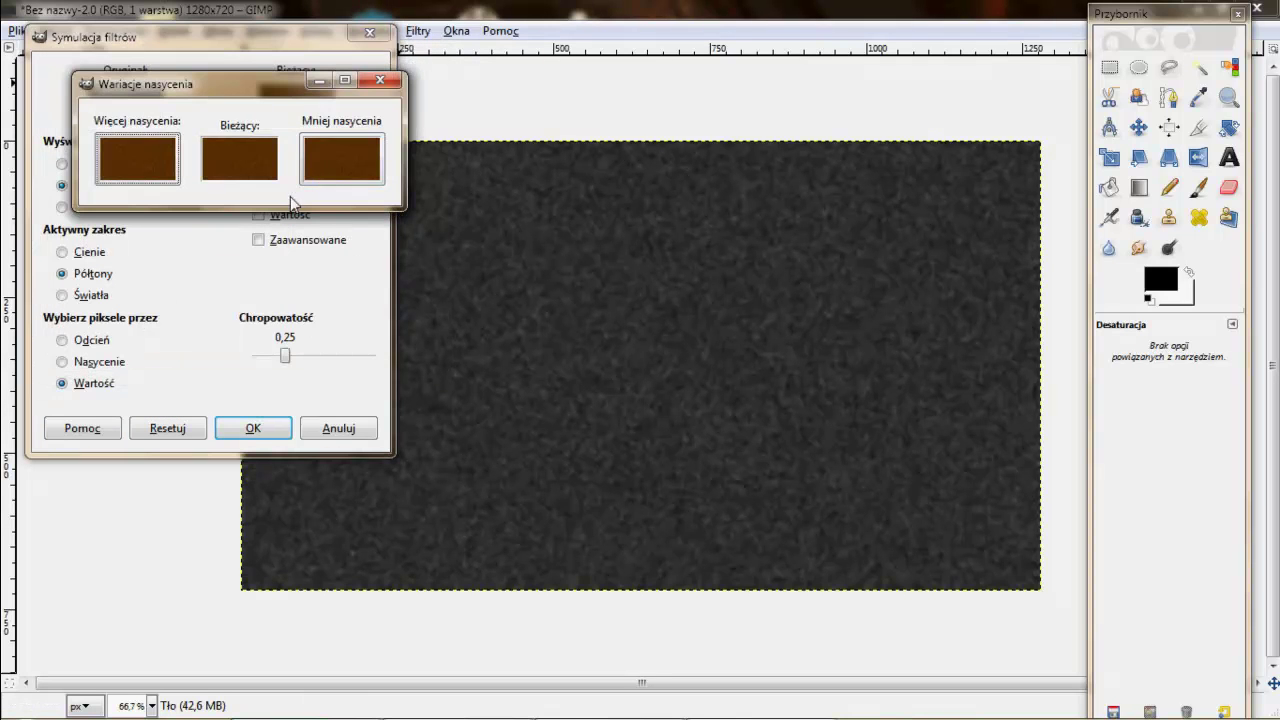
pyautogui.click(380, 81)
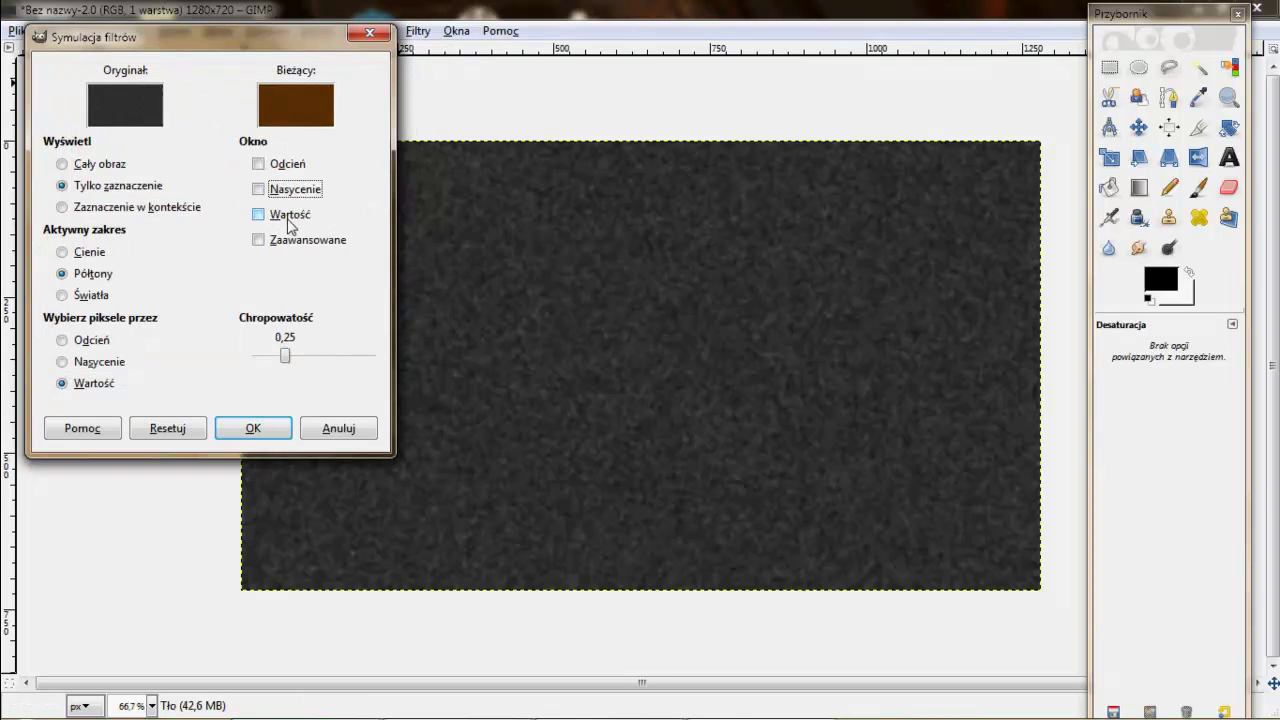
pyautogui.click(288, 220)
pyautogui.click(352, 193)
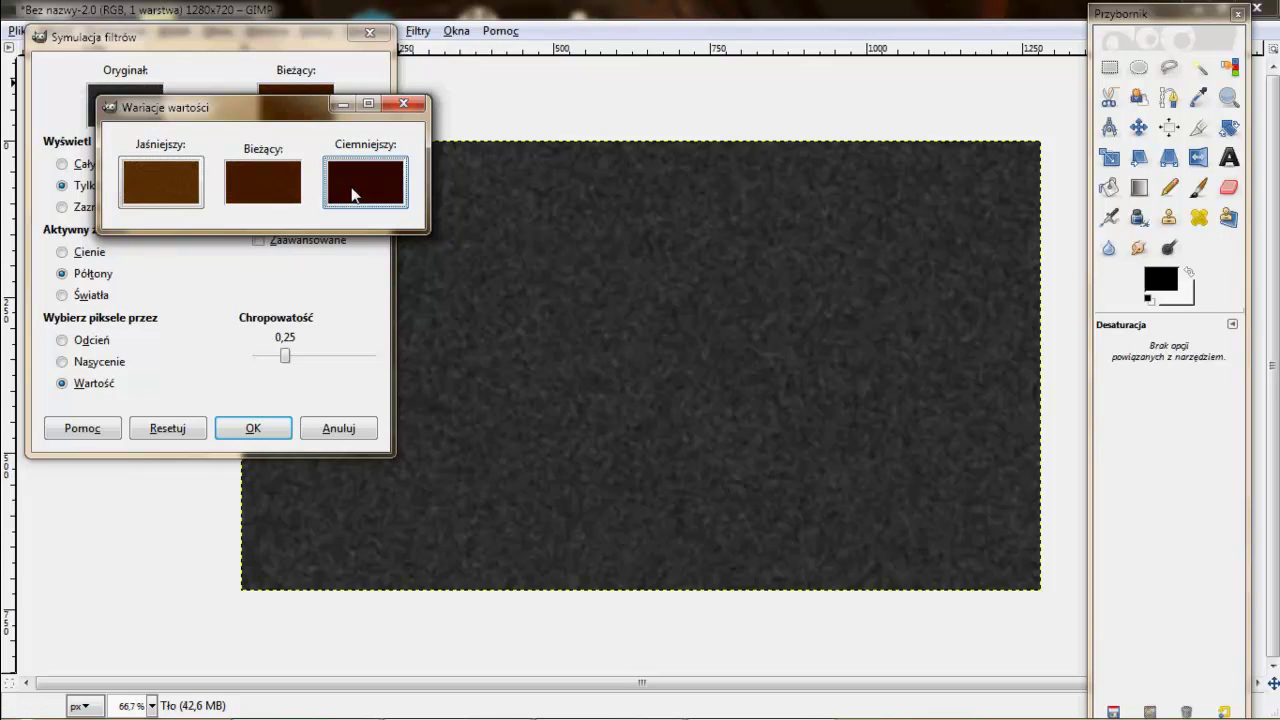
pyautogui.click(403, 103)
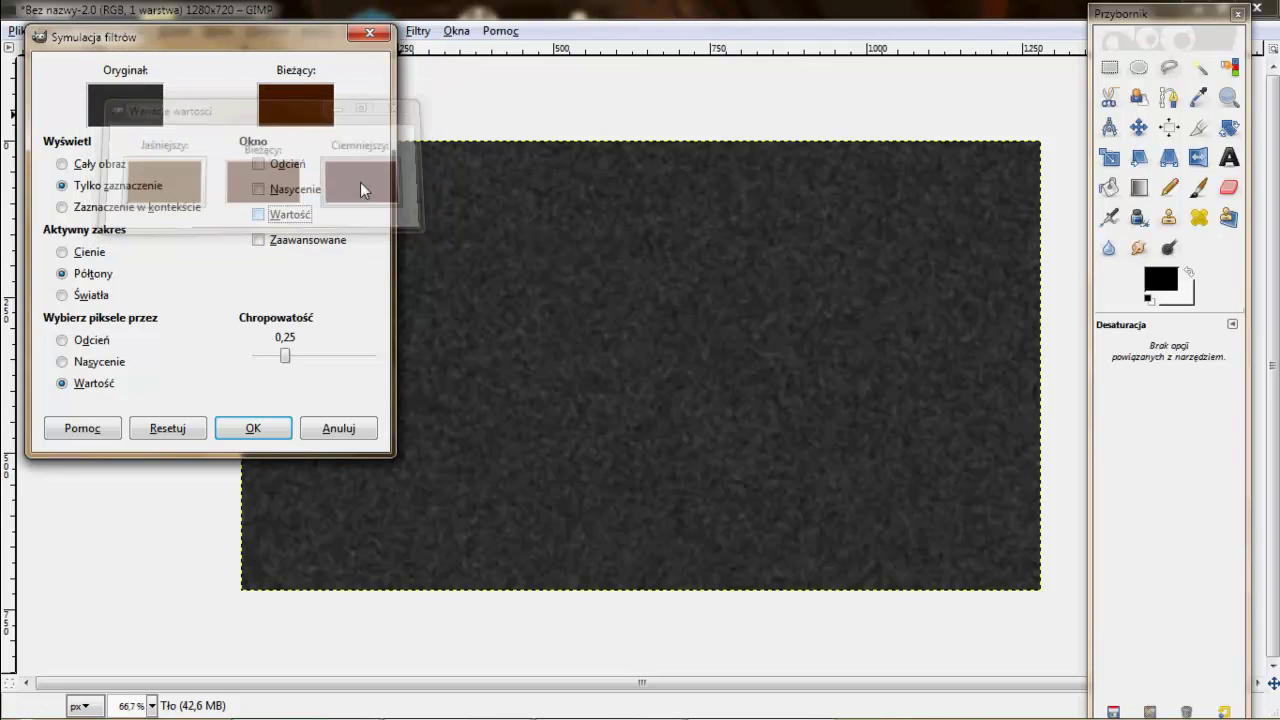
pyautogui.click(256, 424)
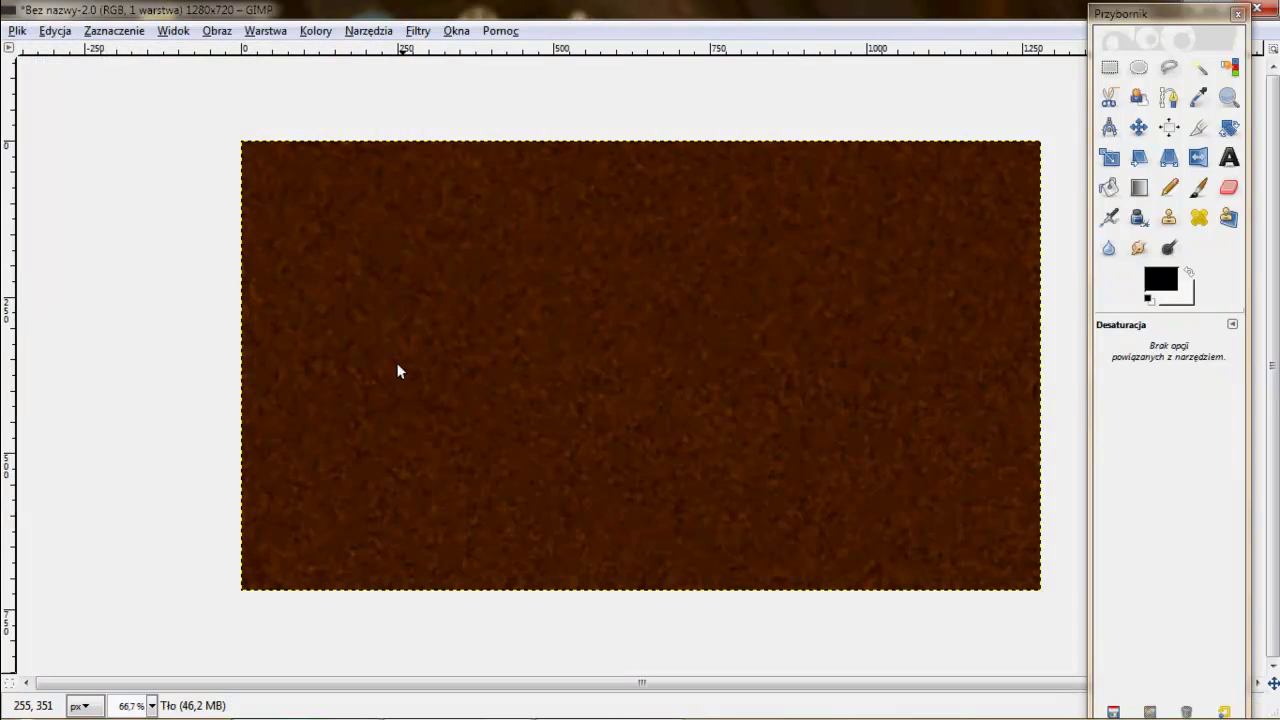